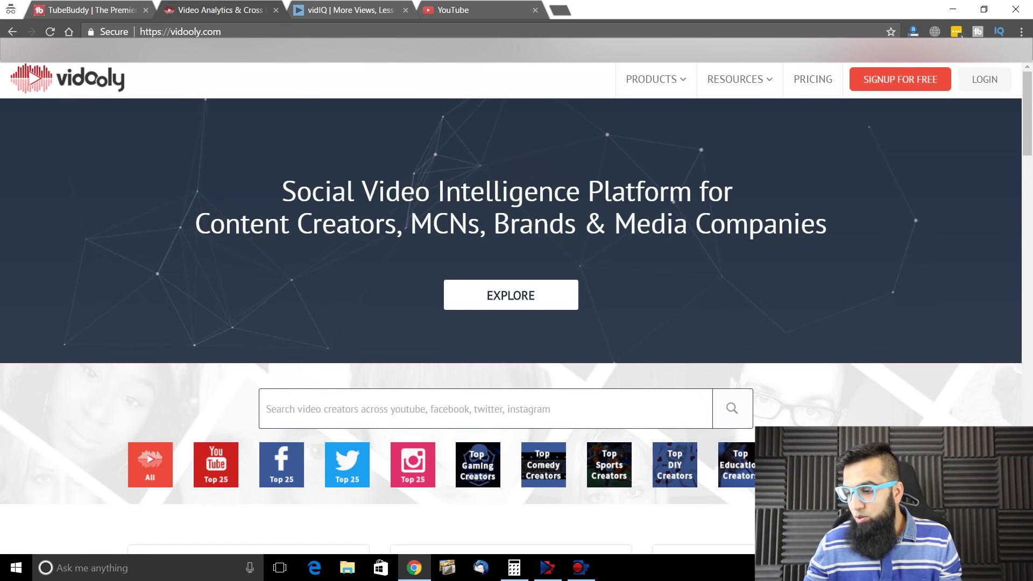
- Move from the vidIQ sign-up tab to the YouTube home page tab
{"action": "key", "text": "ctrl+Tab"}
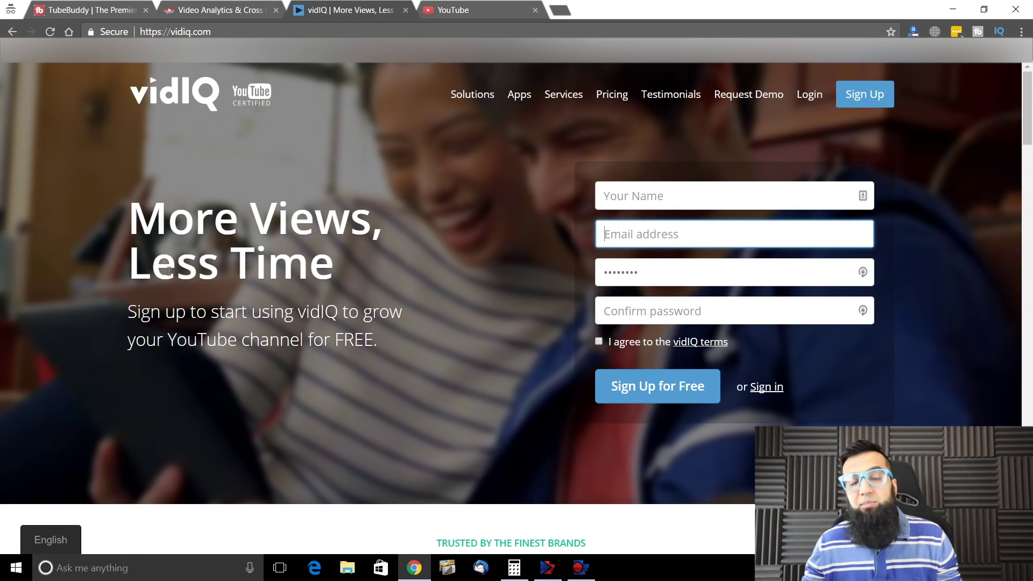
{"action": "left_click", "coordinate": [492, 9]}
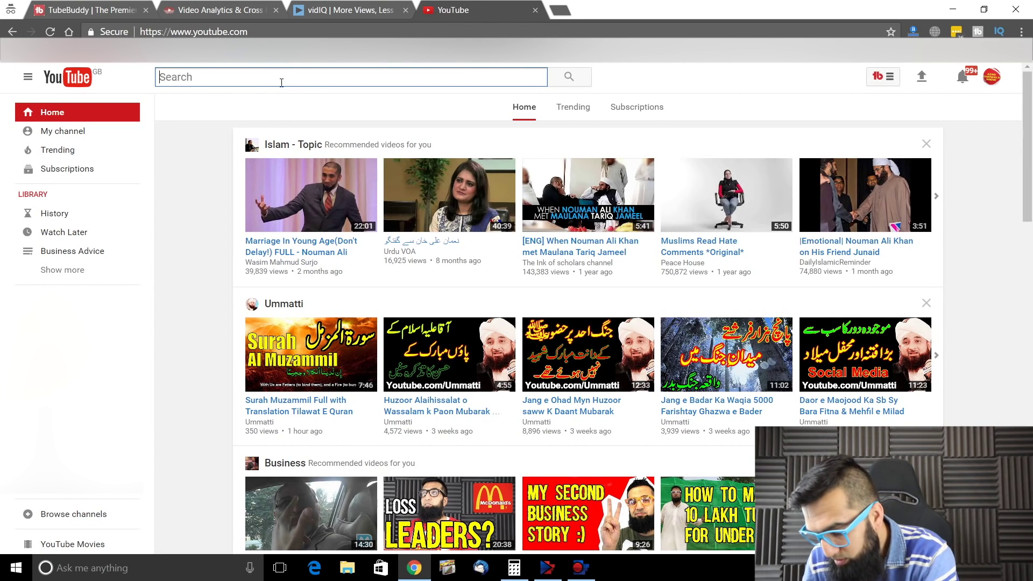
- Search YouTube for the creator's name and open his channel page
{"action": "type", "text": "azad chaiwala"}
{"action": "key", "text": "Return"}
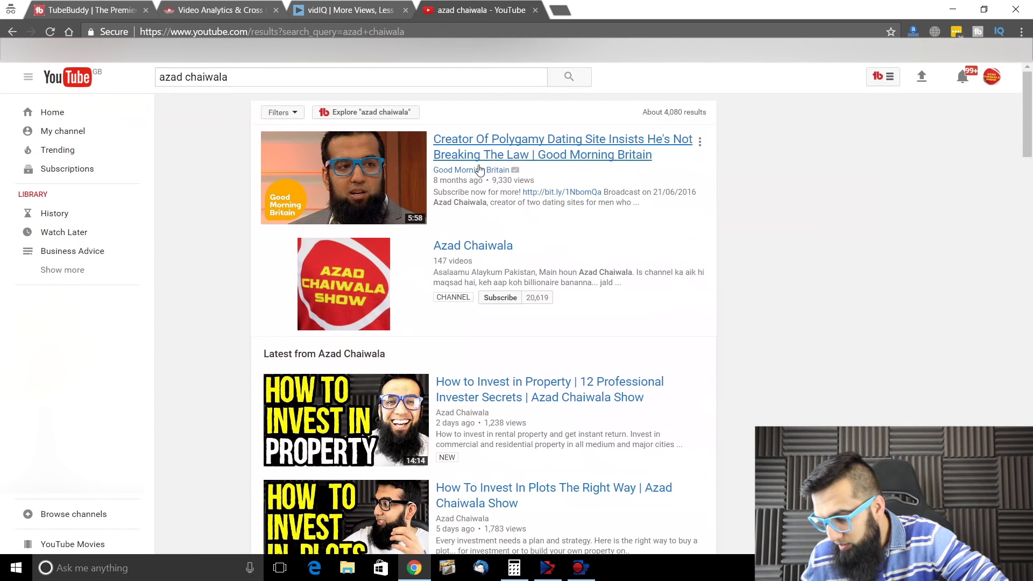
{"action": "left_click", "coordinate": [488, 247]}
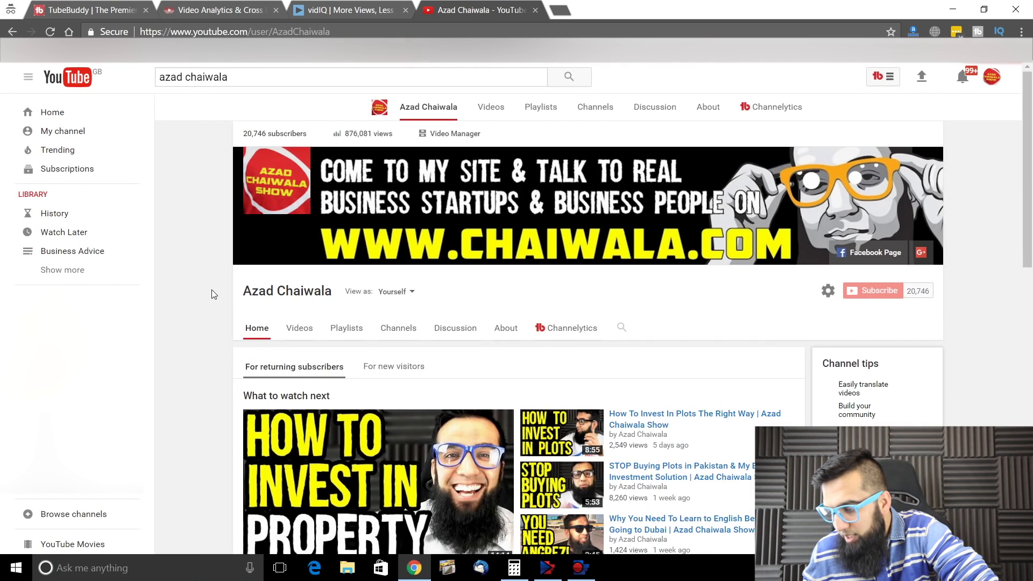
- Open the How to Invest in Property and STOP BUYING PLOTS videos in new tabs, then view the property video
{"action": "scroll", "coordinate": [211, 289], "scroll_direction": "down", "scroll_amount": 4}
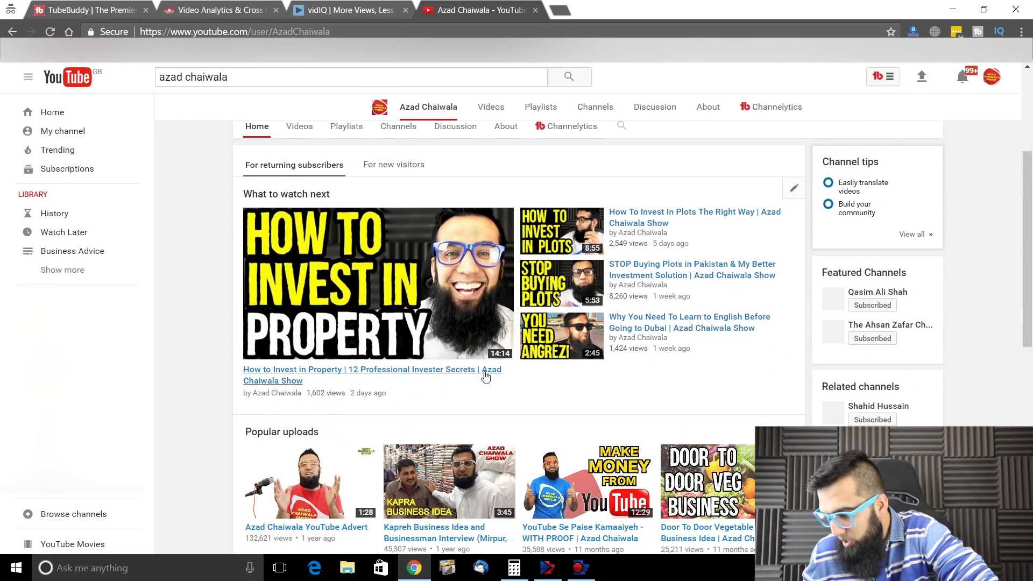
{"action": "right_click", "coordinate": [411, 278]}
{"action": "left_click", "coordinate": [447, 291]}
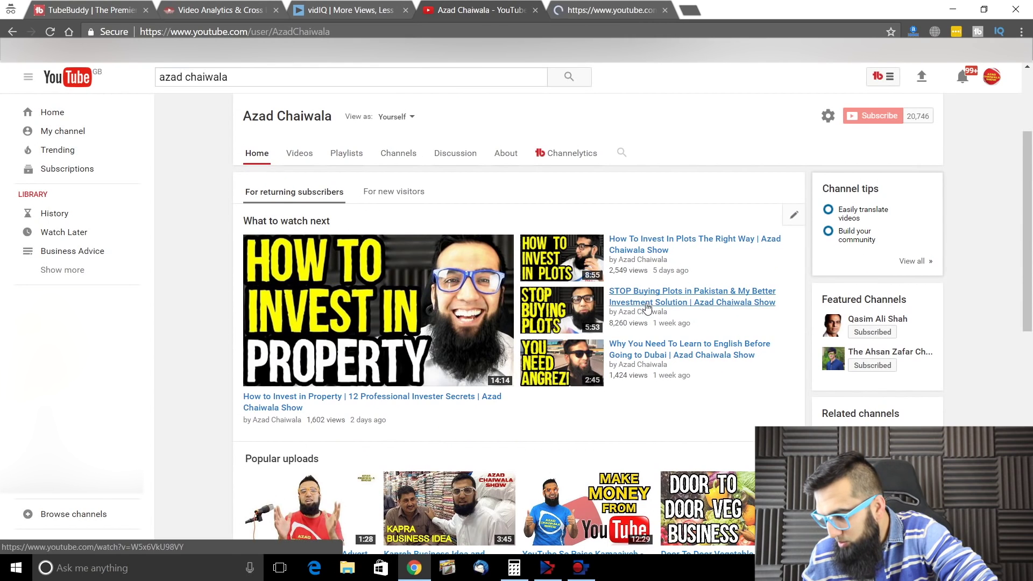
{"action": "right_click", "coordinate": [577, 297]}
{"action": "left_click", "coordinate": [586, 307]}
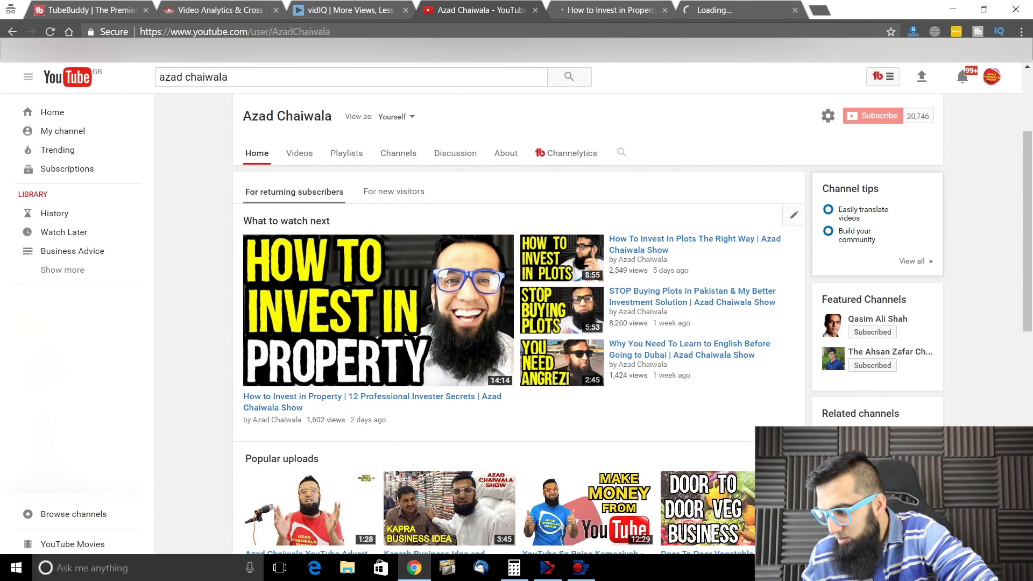
{"action": "key", "text": "ctrl+Tab"}
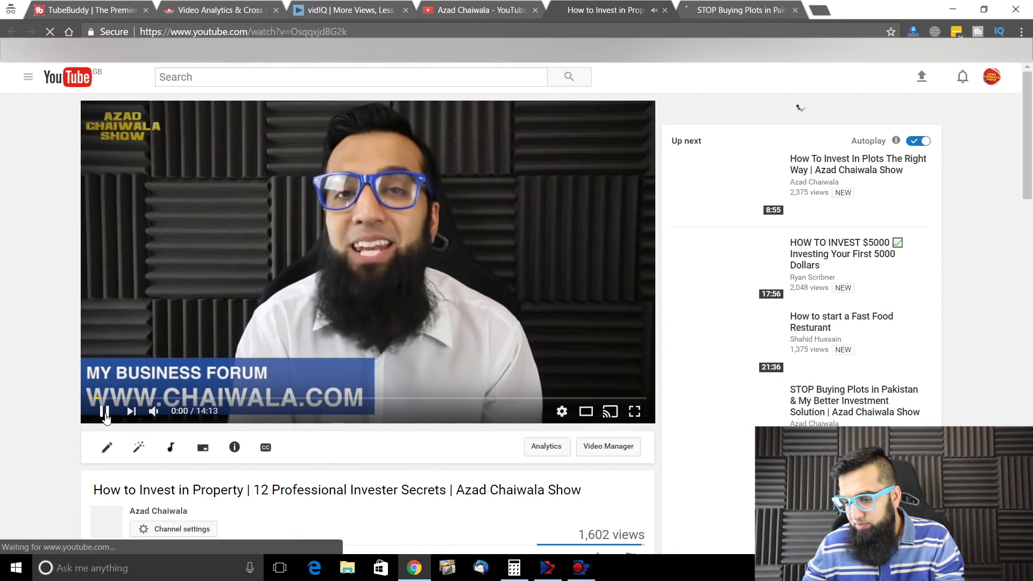
- Pause the property video and show its TubeBuddy stats: $2.40 estimated earnings, 7.18% engagement ratio
{"action": "left_click", "coordinate": [104, 411]}
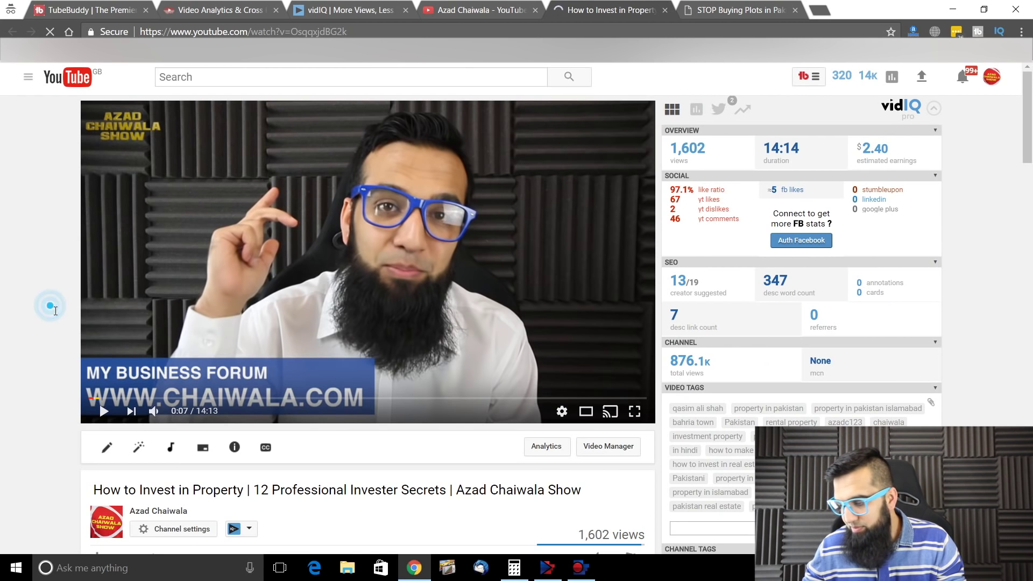
{"action": "scroll", "coordinate": [52, 310], "scroll_direction": "down", "scroll_amount": 3}
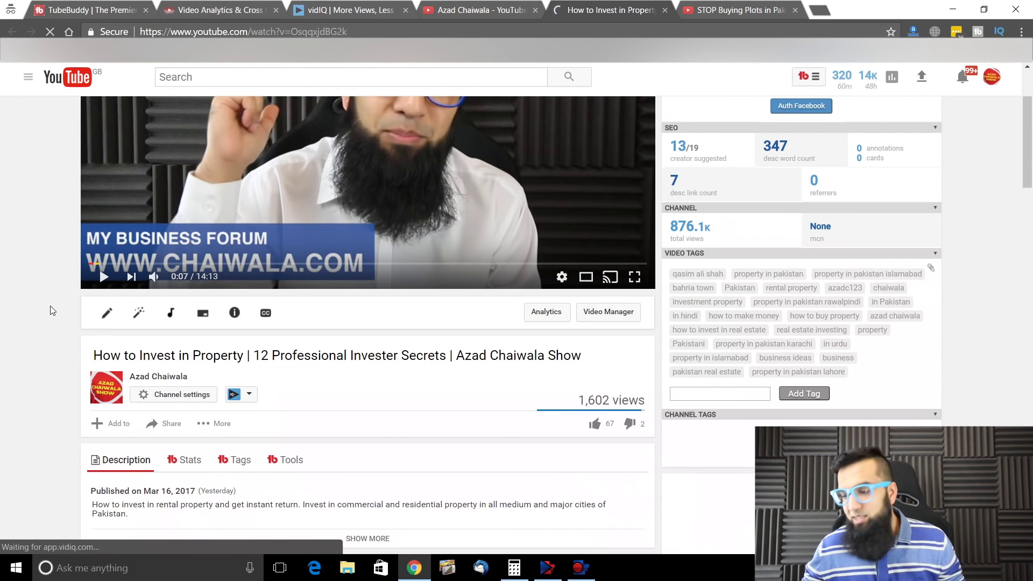
{"action": "scroll", "coordinate": [162, 344], "scroll_direction": "down", "scroll_amount": 1}
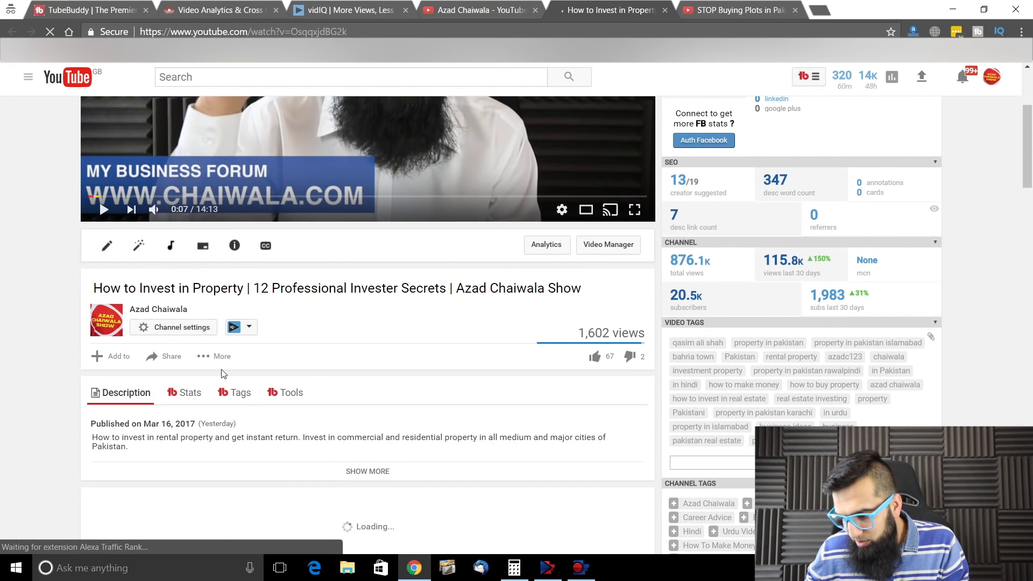
{"action": "left_click", "coordinate": [191, 393]}
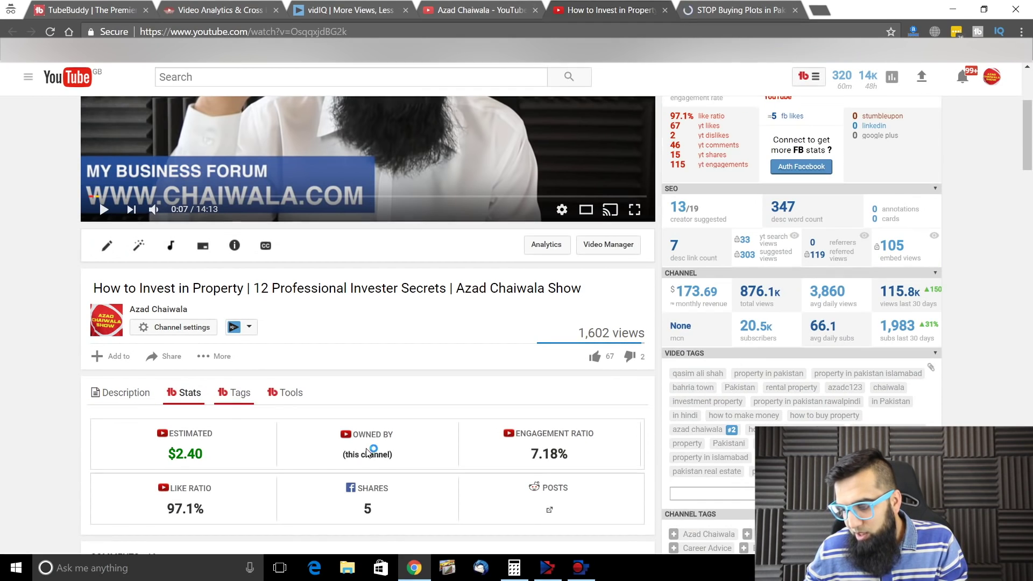
- List the property video's TubeBuddy tags and vidIQ's YT Search terms with their views and minutes
{"action": "left_click", "coordinate": [191, 448]}
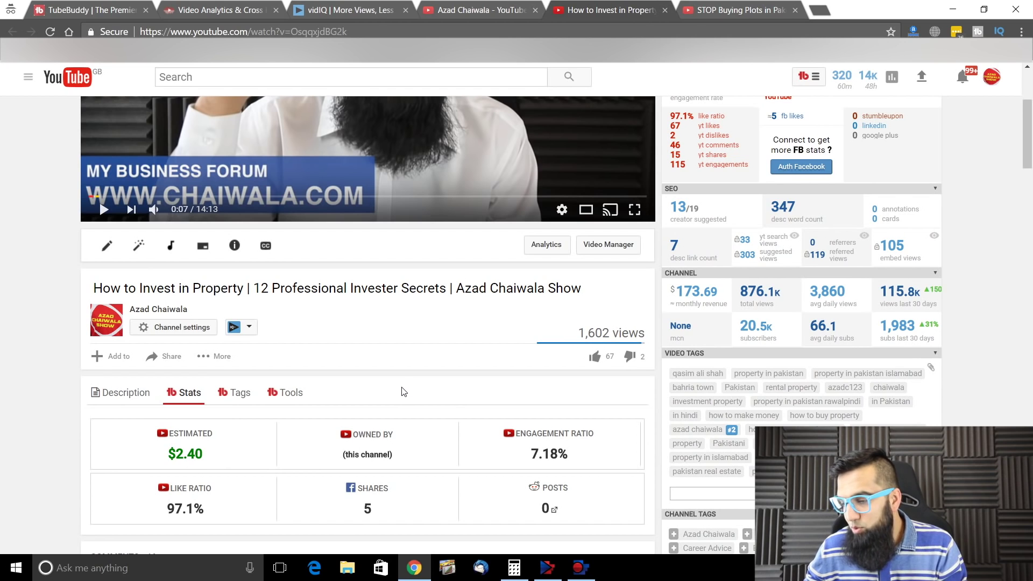
{"action": "mouse_move", "coordinate": [649, 333]}
{"action": "left_mouse_down"}
{"action": "mouse_move", "coordinate": [652, 345]}
{"action": "mouse_move", "coordinate": [579, 334]}
{"action": "mouse_move", "coordinate": [653, 339]}
{"action": "left_mouse_up"}
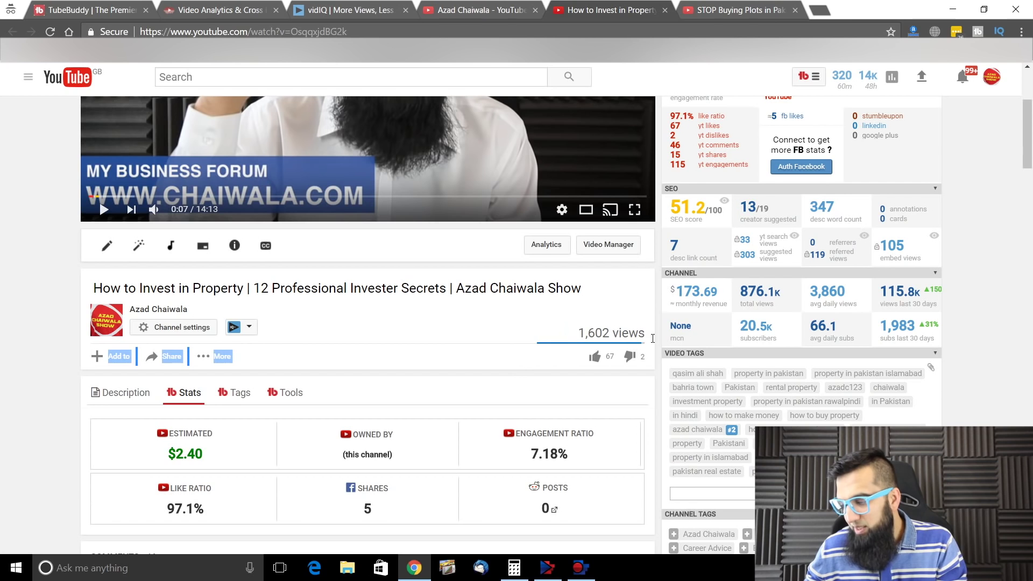
{"action": "left_click", "coordinate": [469, 340]}
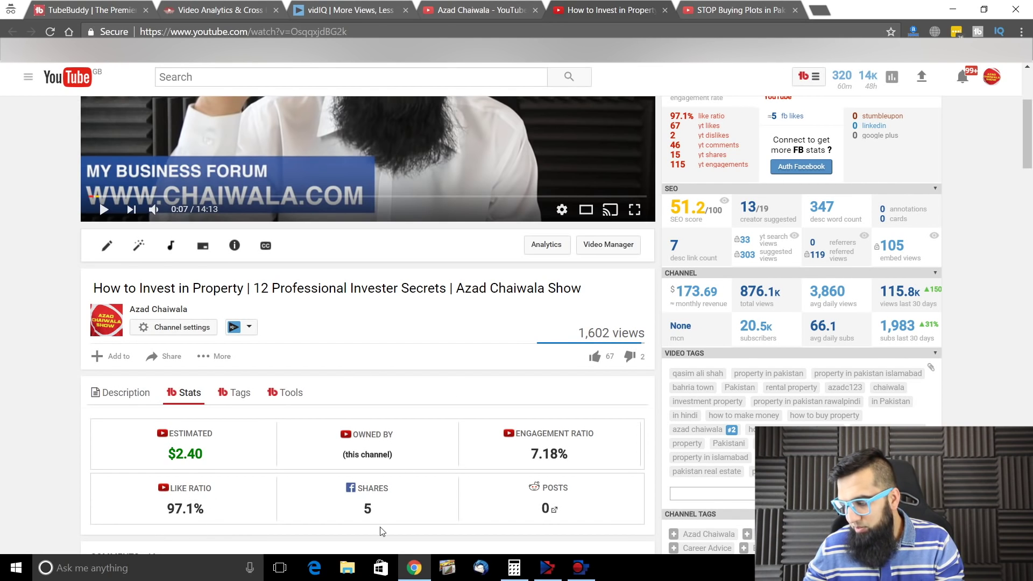
{"action": "left_click", "coordinate": [246, 396]}
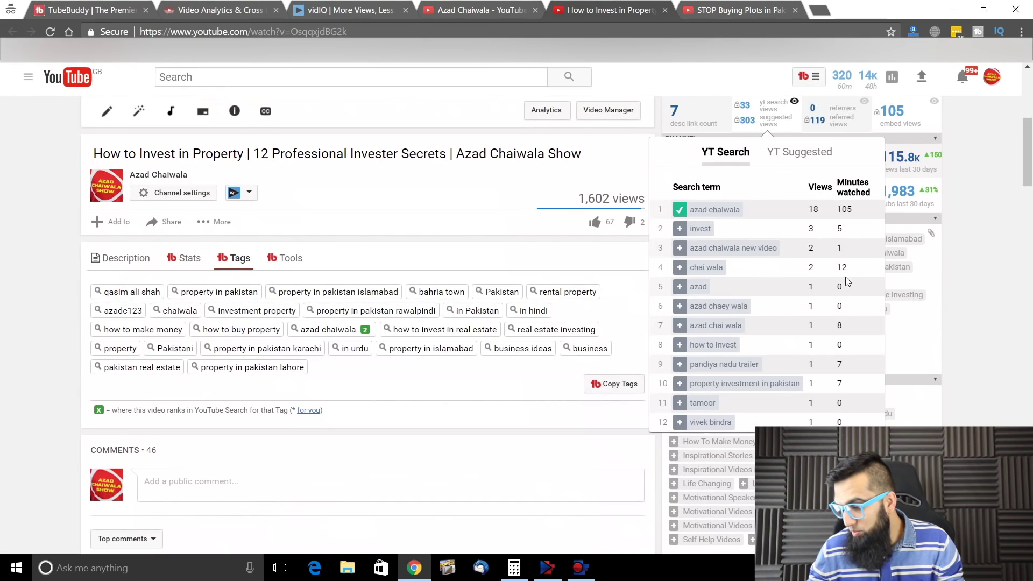
- Scroll up to show the player, title, vidIQ 51.2/100 SEO score and $173.69 monthly revenue
{"action": "scroll", "coordinate": [817, 311], "scroll_direction": "down", "scroll_amount": 3}
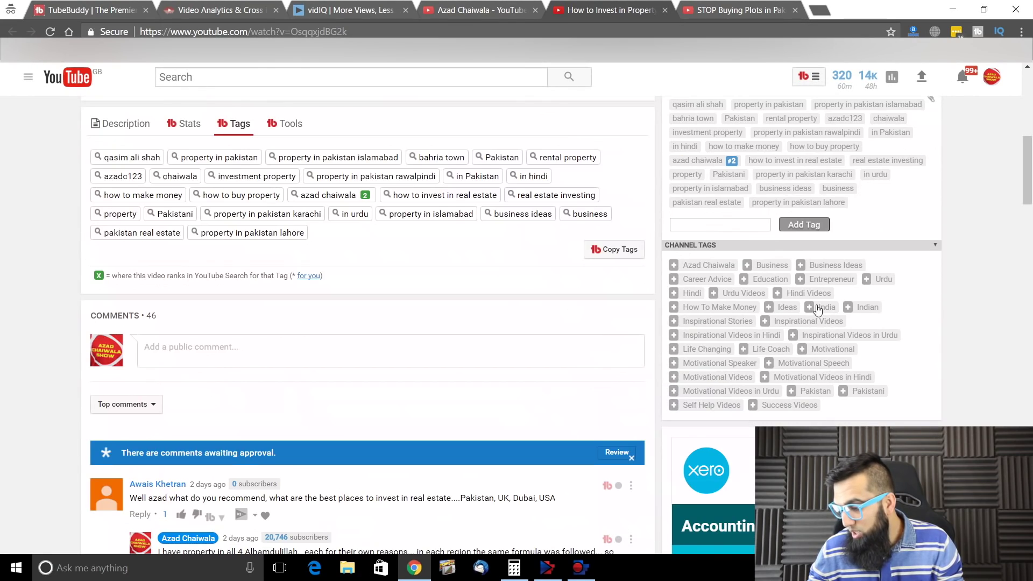
{"action": "scroll", "coordinate": [786, 293], "scroll_direction": "up", "scroll_amount": 5}
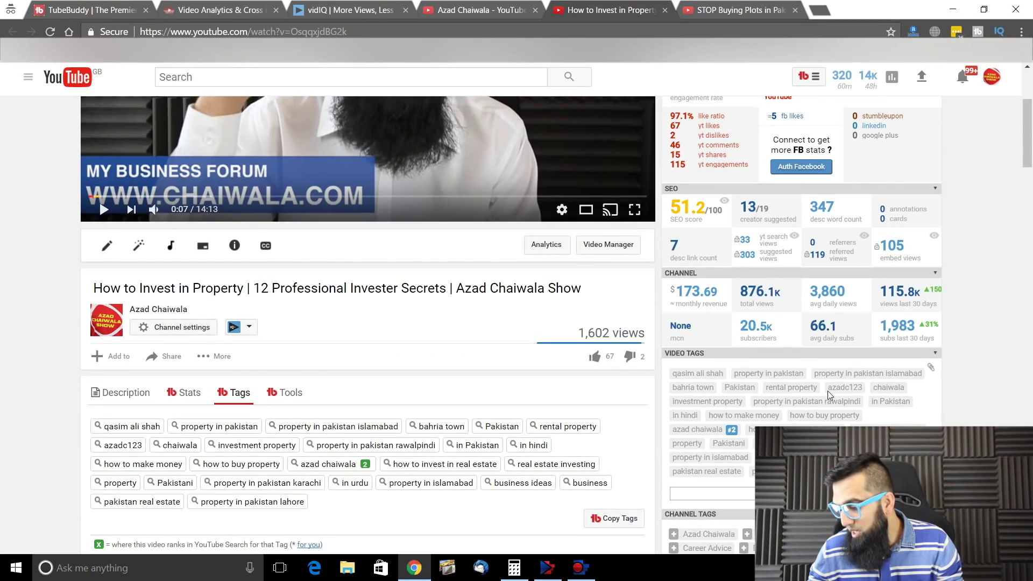
{"action": "scroll", "coordinate": [827, 390], "scroll_direction": "down", "scroll_amount": 5}
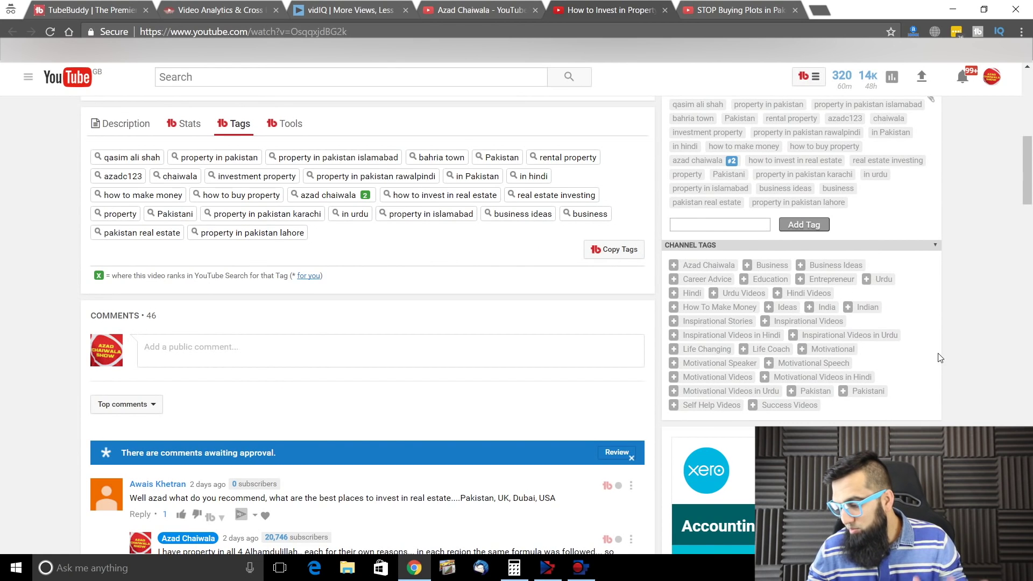
{"action": "scroll", "coordinate": [947, 412], "scroll_direction": "up", "scroll_amount": 5}
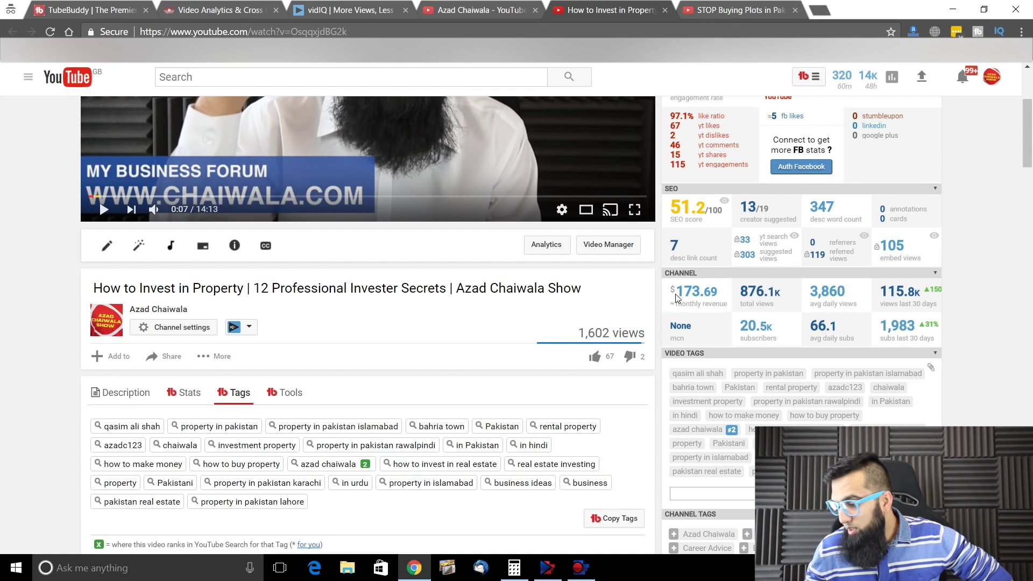
{"action": "left_click_drag", "start_coordinate": [669, 293], "coordinate": [734, 308]}
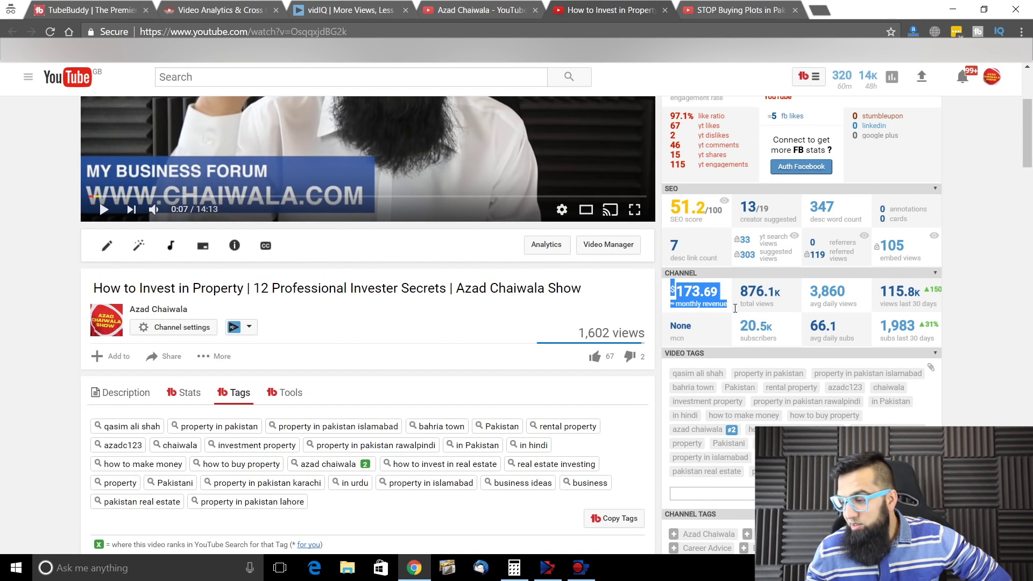
{"action": "left_click", "coordinate": [964, 342]}
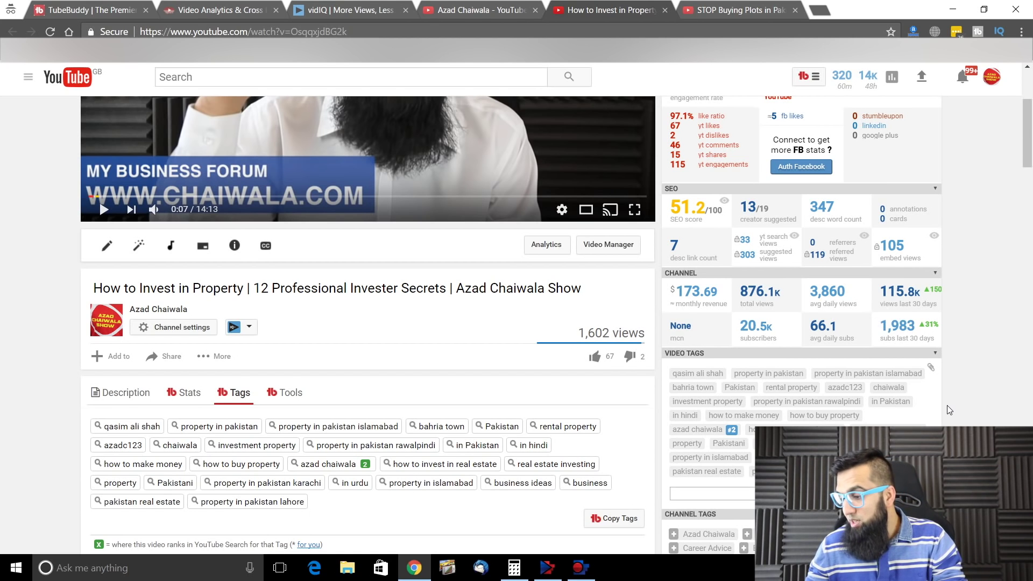
{"action": "scroll", "coordinate": [768, 108], "scroll_direction": "up", "scroll_amount": 4}
- Switch to the STOP Buying Plots video tab and pause it at 0:09
{"action": "left_click", "coordinate": [753, 14]}
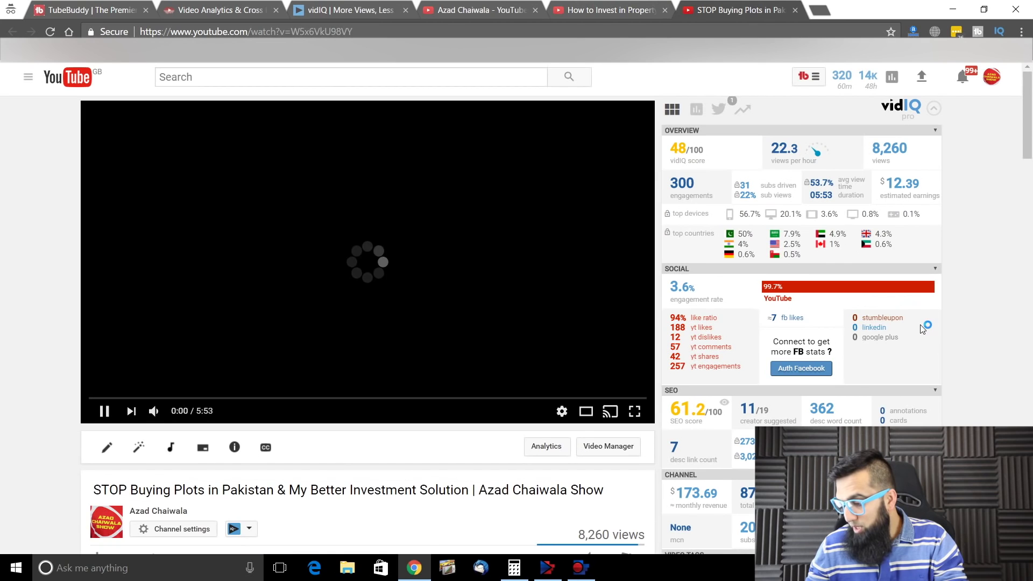
{"action": "scroll", "coordinate": [747, 382], "scroll_direction": "down", "scroll_amount": 4}
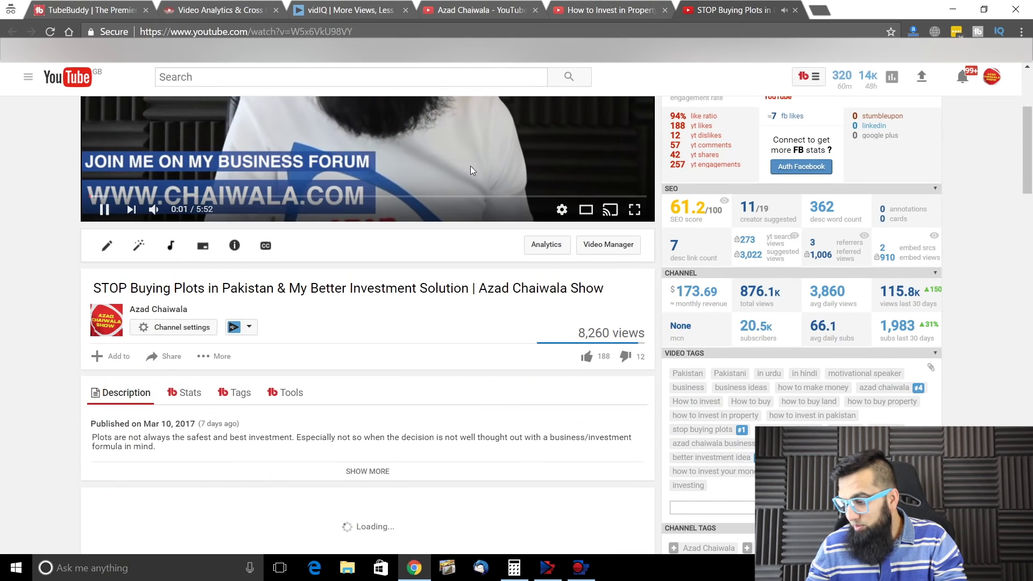
{"action": "scroll", "coordinate": [58, 252], "scroll_direction": "up", "scroll_amount": 3}
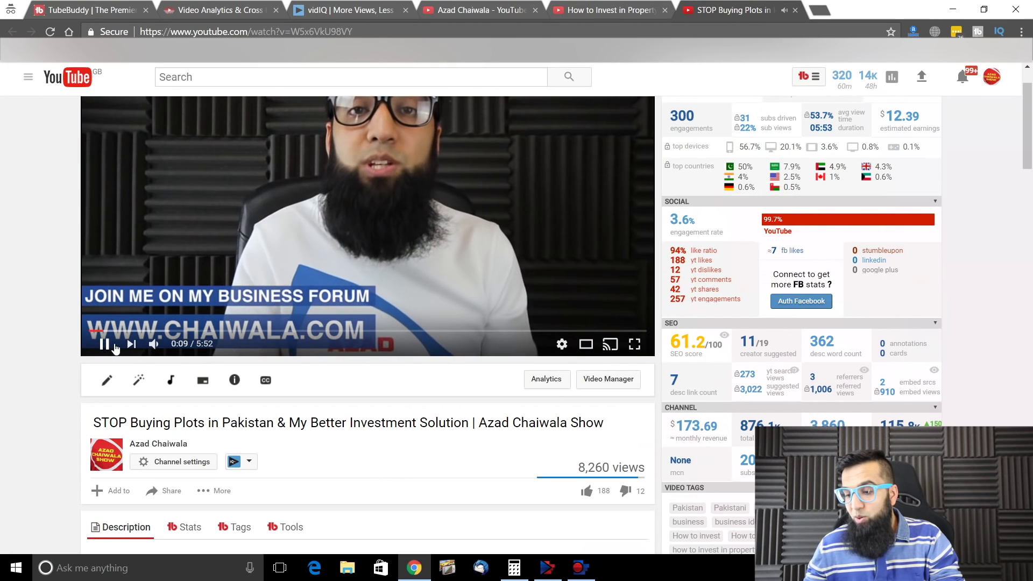
{"action": "left_click", "coordinate": [102, 344]}
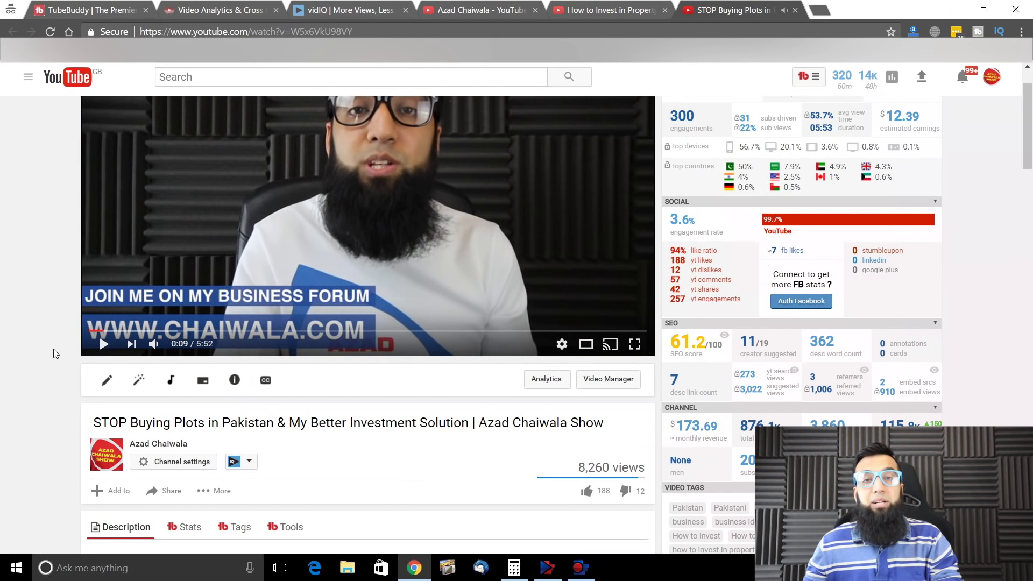
{"action": "scroll", "coordinate": [53, 349], "scroll_direction": "down", "scroll_amount": 7}
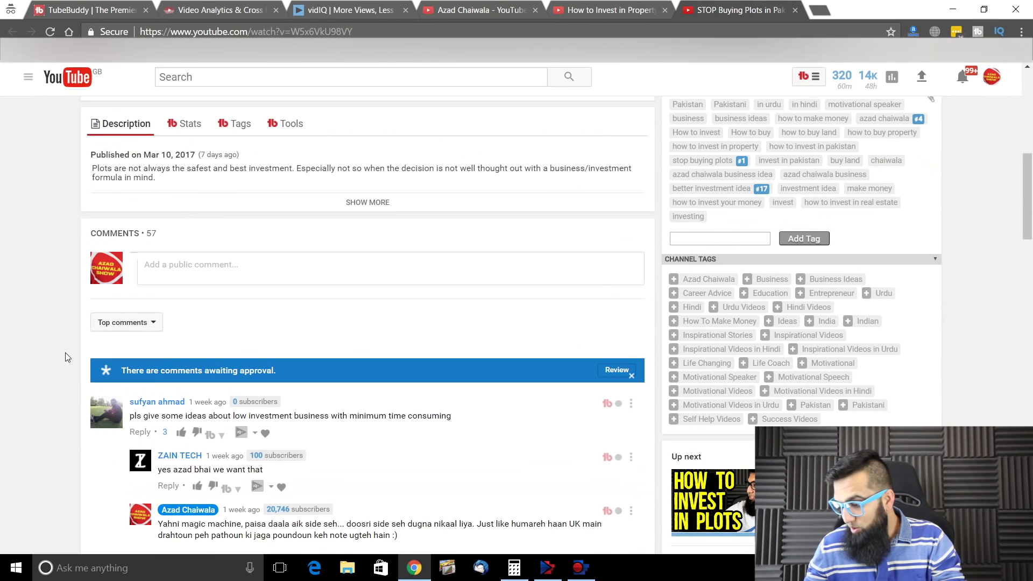
{"action": "scroll", "coordinate": [754, 408], "scroll_direction": "up", "scroll_amount": 3}
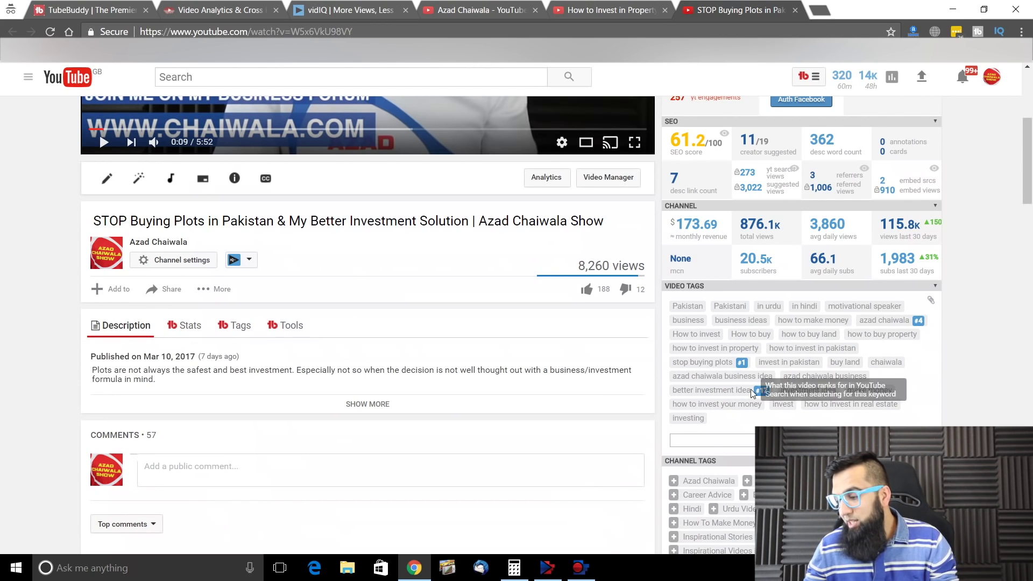
- List the STOP Buying Plots tags with search ranks: 'stop buying plots' 1, 'better investment idea' 18
{"action": "left_click", "coordinate": [232, 328]}
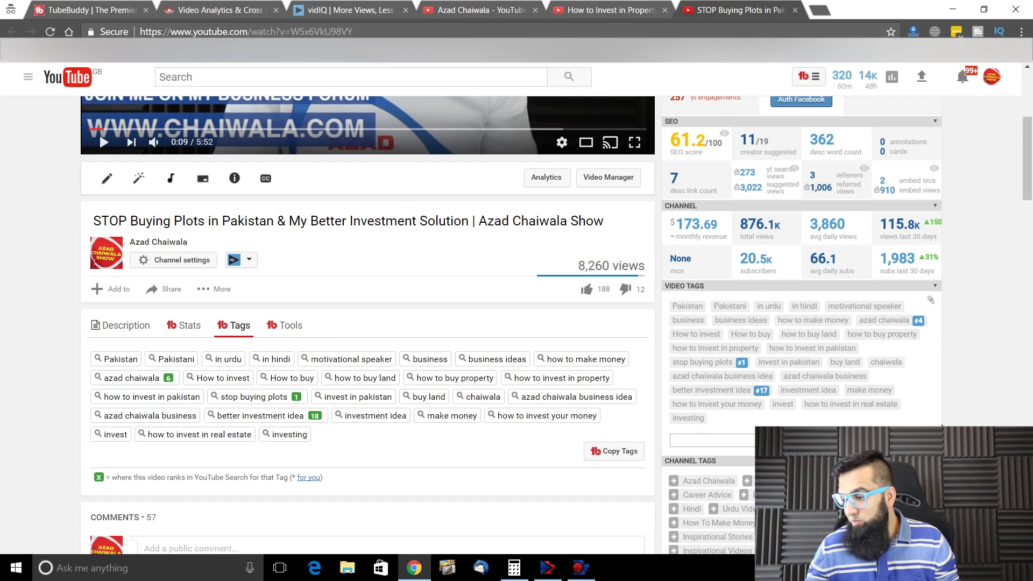
{"action": "scroll", "coordinate": [942, 427], "scroll_direction": "up", "scroll_amount": 5}
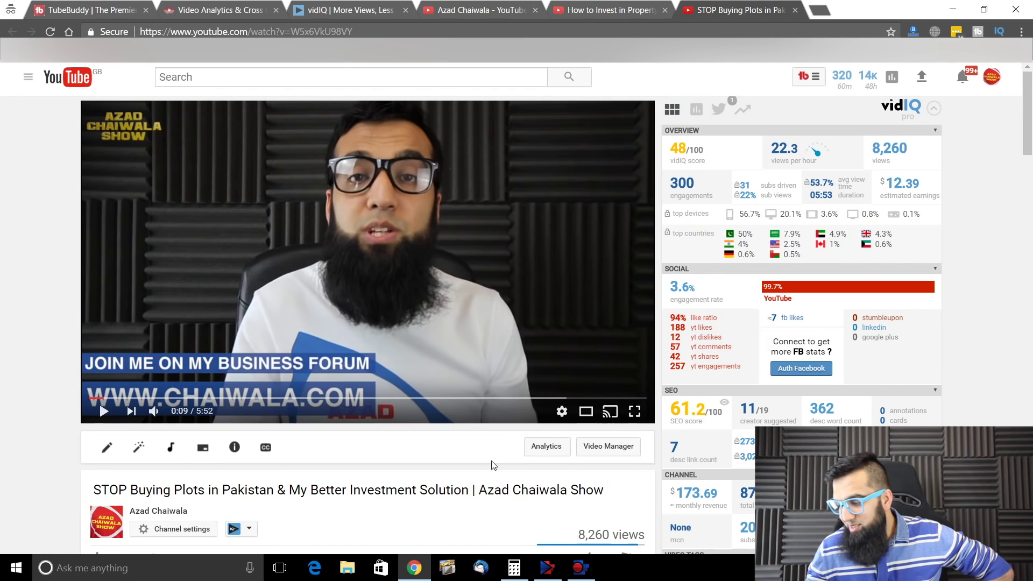
{"action": "scroll", "coordinate": [540, 460], "scroll_direction": "down", "scroll_amount": 5}
{"action": "scroll", "coordinate": [356, 378], "scroll_direction": "up", "scroll_amount": 5}
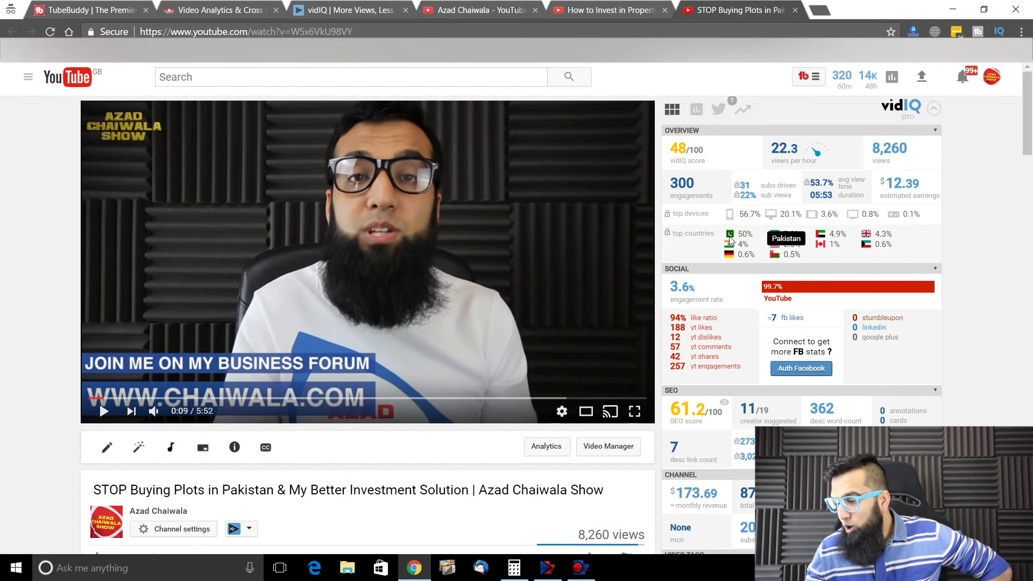
{"action": "mouse_move", "coordinate": [731, 240]}
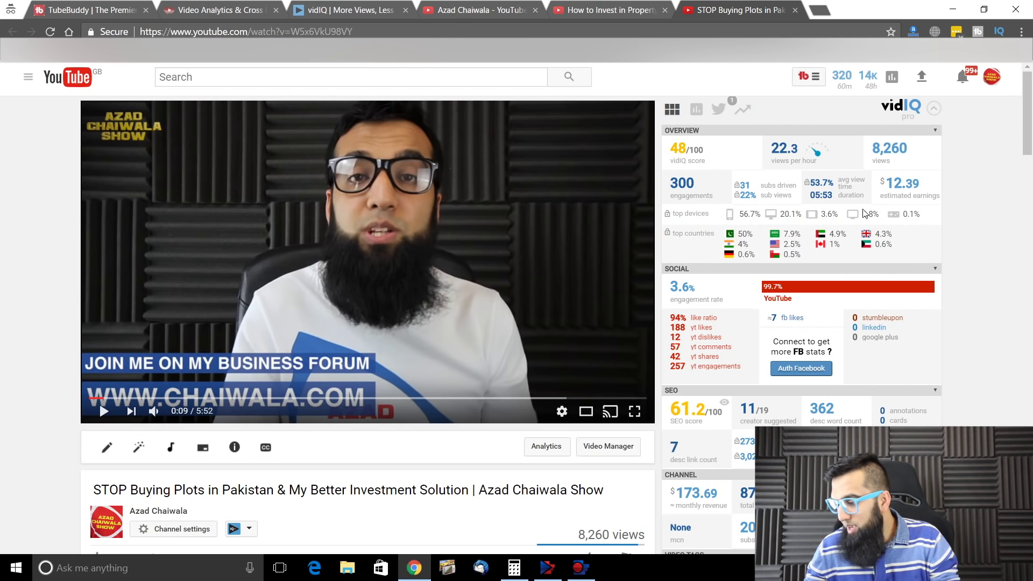
{"action": "mouse_move", "coordinate": [890, 194]}
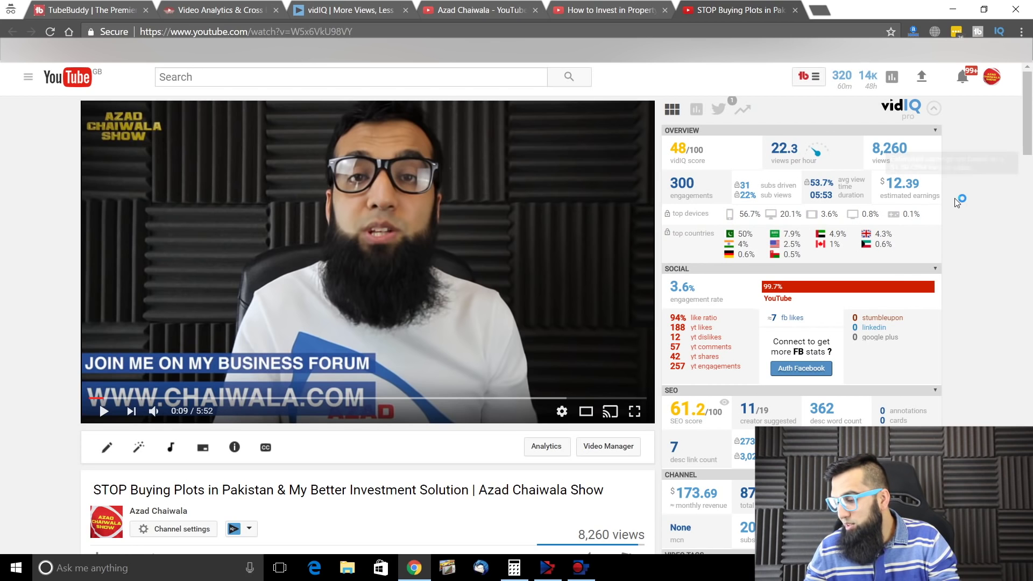
{"action": "mouse_move", "coordinate": [779, 150]}
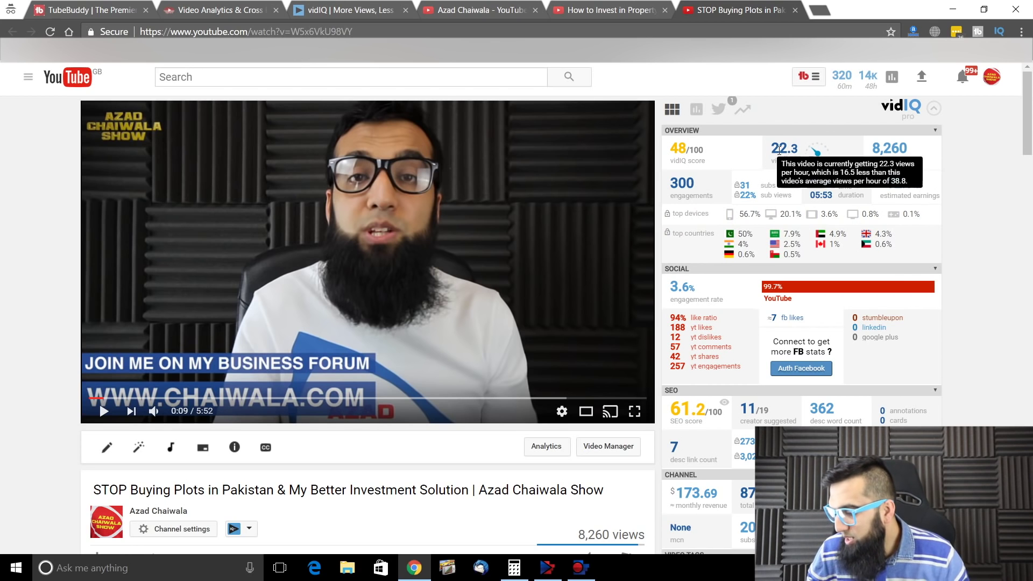
{"action": "mouse_move", "coordinate": [689, 153]}
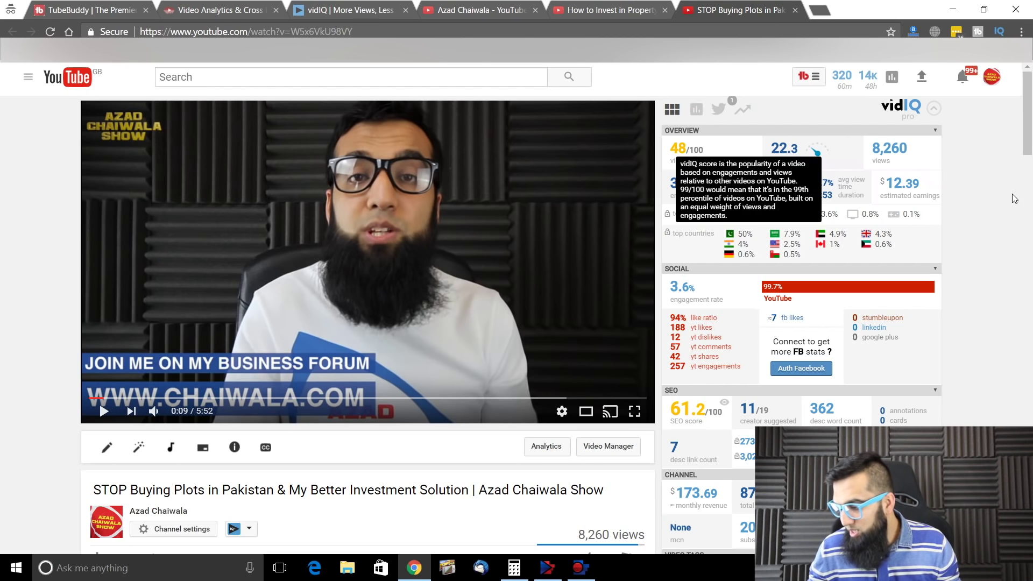
{"action": "left_click", "coordinate": [994, 226]}
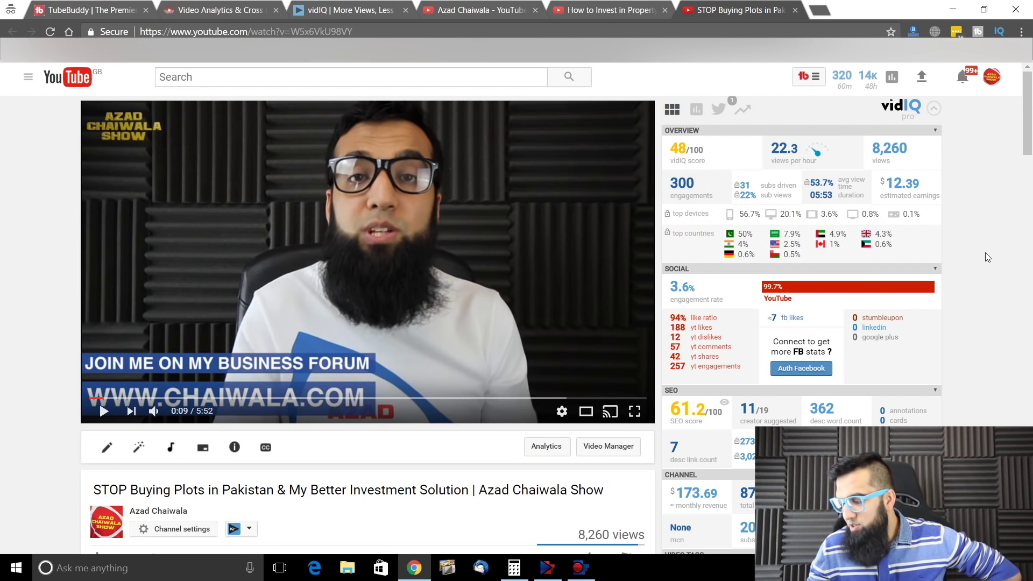
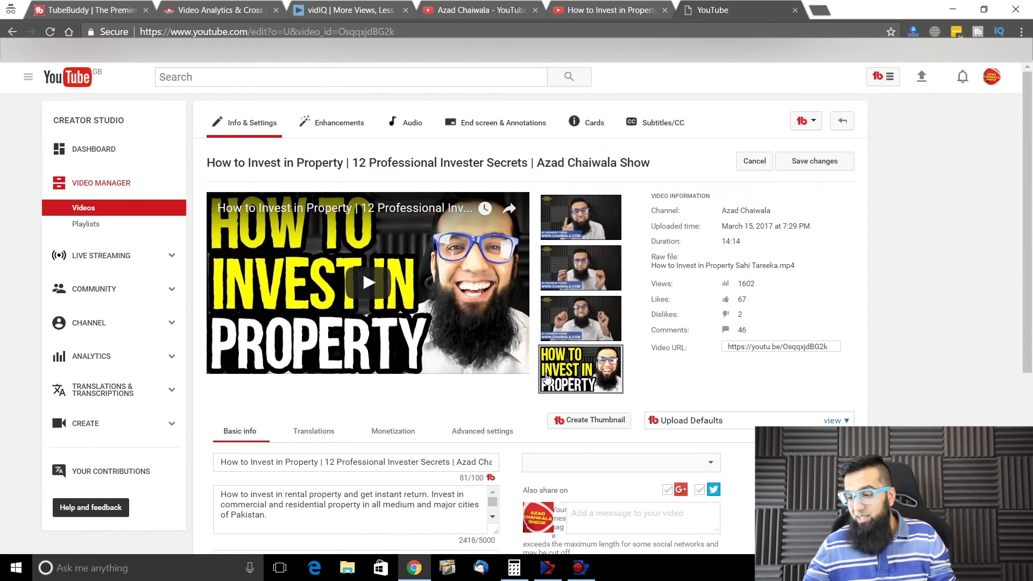
- Scroll the edit page down to the tags box (488/500 characters) and the Tag Tools row
{"action": "mouse_move", "coordinate": [585, 366]}
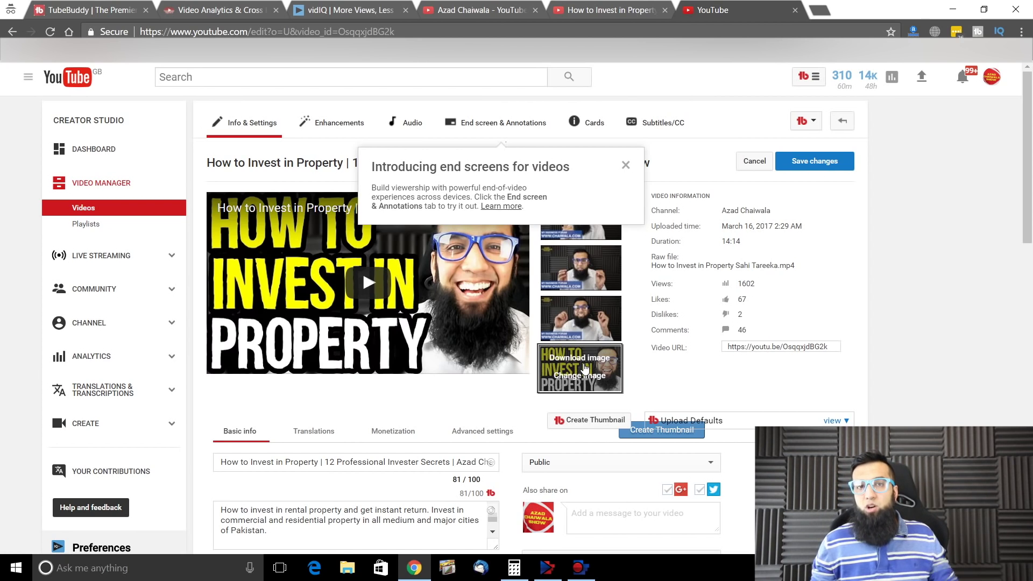
{"action": "scroll", "coordinate": [455, 447], "scroll_direction": "down", "scroll_amount": 6}
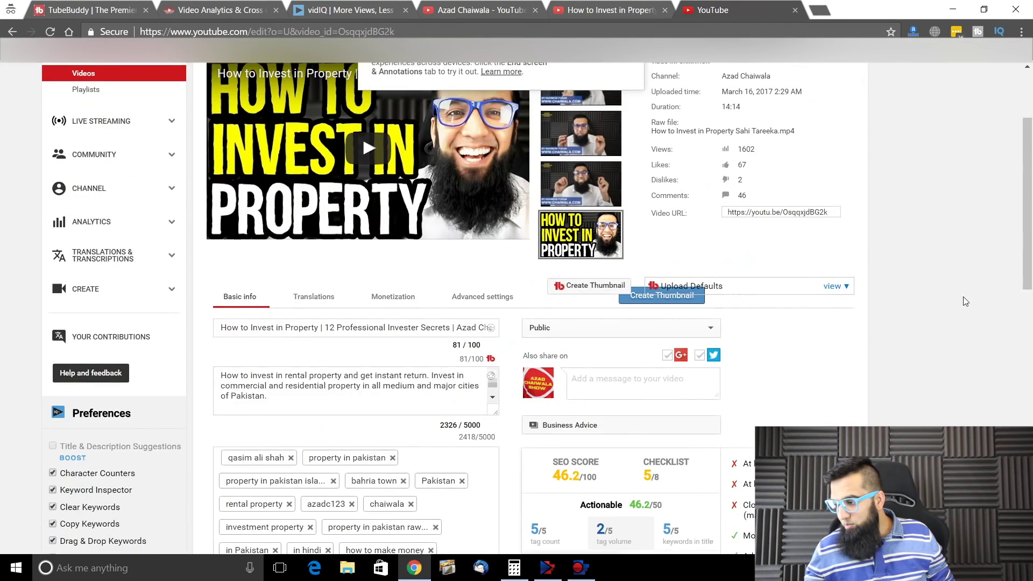
{"action": "scroll", "coordinate": [455, 447], "scroll_direction": "down", "scroll_amount": 2}
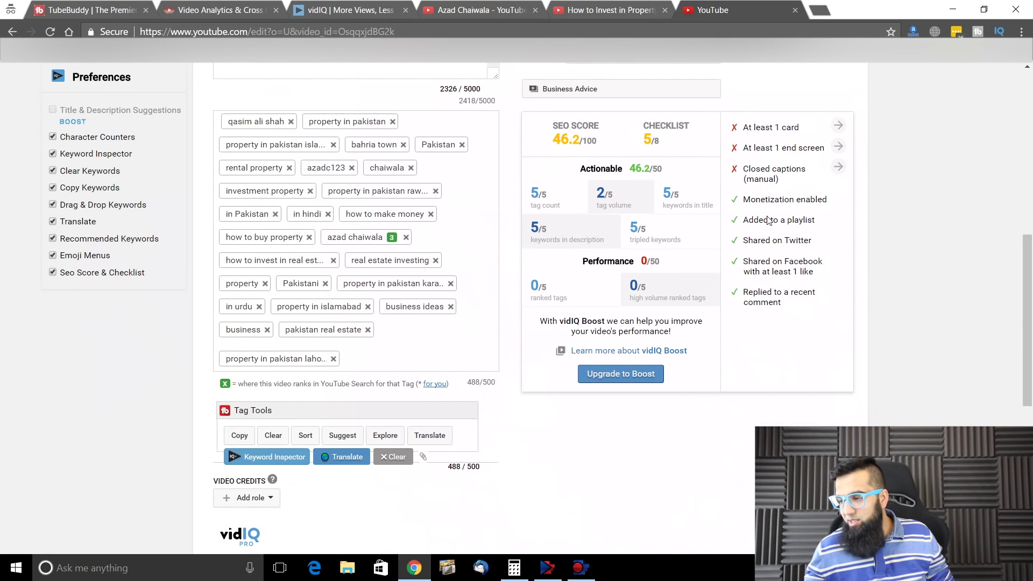
{"action": "scroll", "coordinate": [408, 425], "scroll_direction": "down", "scroll_amount": 1}
{"action": "scroll", "coordinate": [323, 412], "scroll_direction": "up", "scroll_amount": 1}
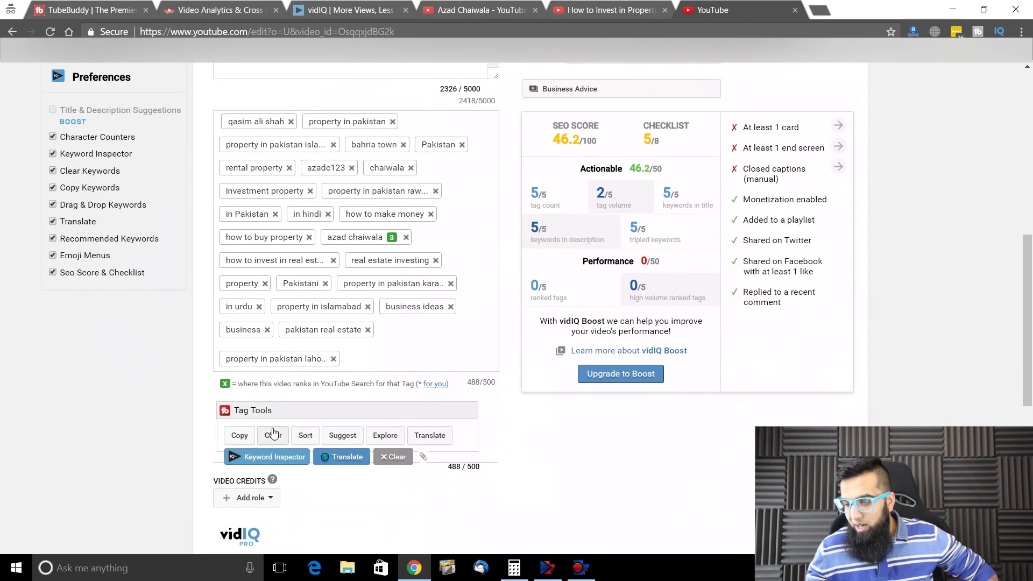
- In Tag Sorter, move real-estate, property and business ideas tags forward, then apply the order
{"action": "left_click", "coordinate": [314, 445]}
{"action": "left_click_drag", "start_coordinate": [345, 188], "coordinate": [620, 299]}
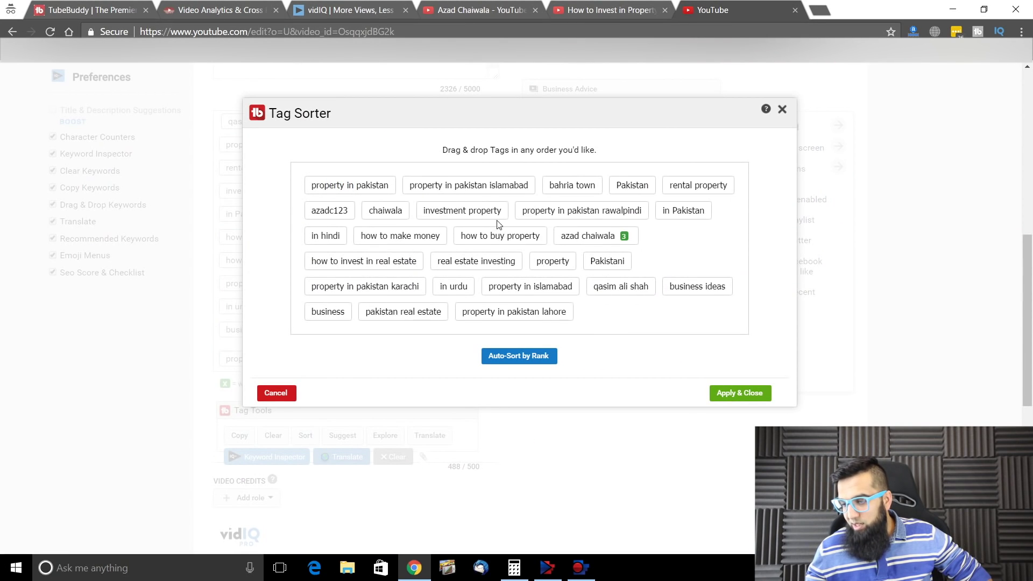
{"action": "left_click_drag", "start_coordinate": [388, 273], "coordinate": [592, 188]}
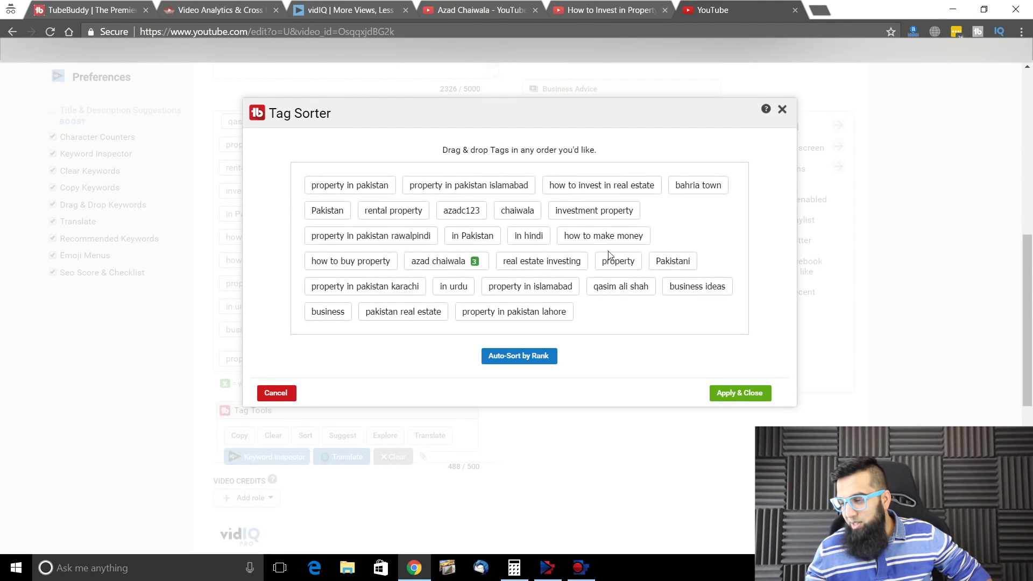
{"action": "left_click_drag", "start_coordinate": [522, 260], "coordinate": [435, 226]}
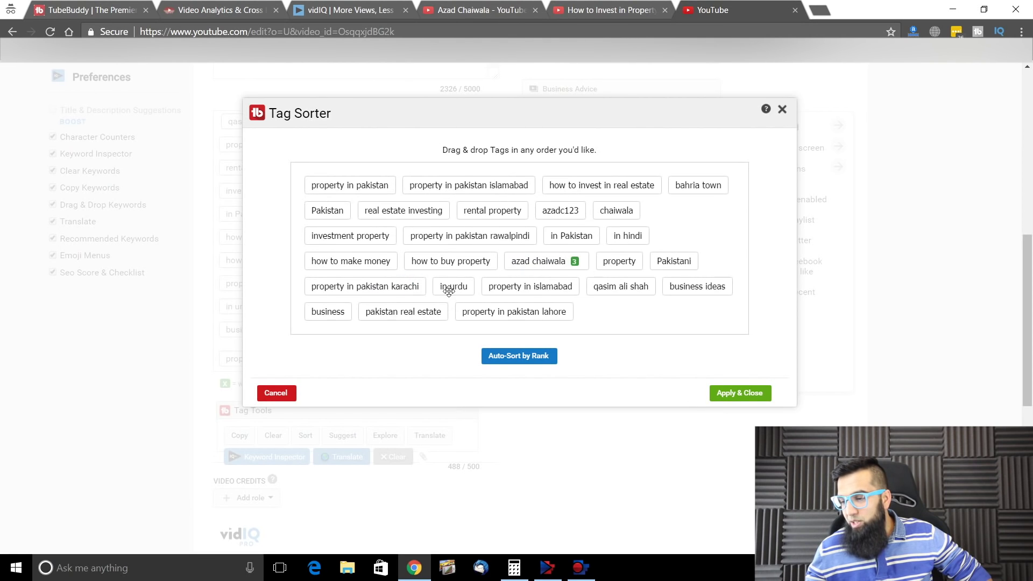
{"action": "left_click_drag", "start_coordinate": [445, 260], "coordinate": [475, 221]}
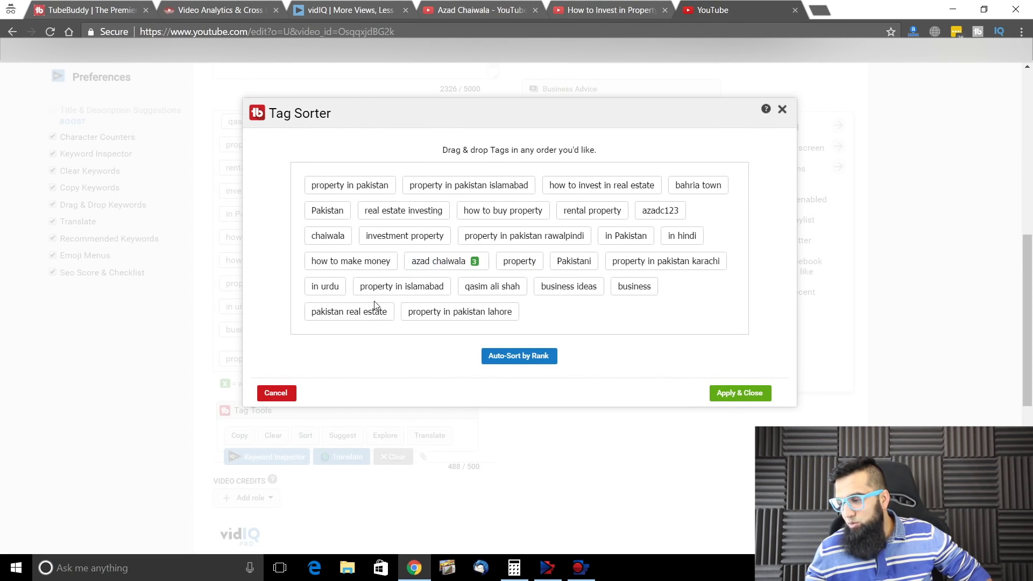
{"action": "left_click_drag", "start_coordinate": [365, 318], "coordinate": [464, 211]}
{"action": "left_click_drag", "start_coordinate": [414, 313], "coordinate": [676, 296]}
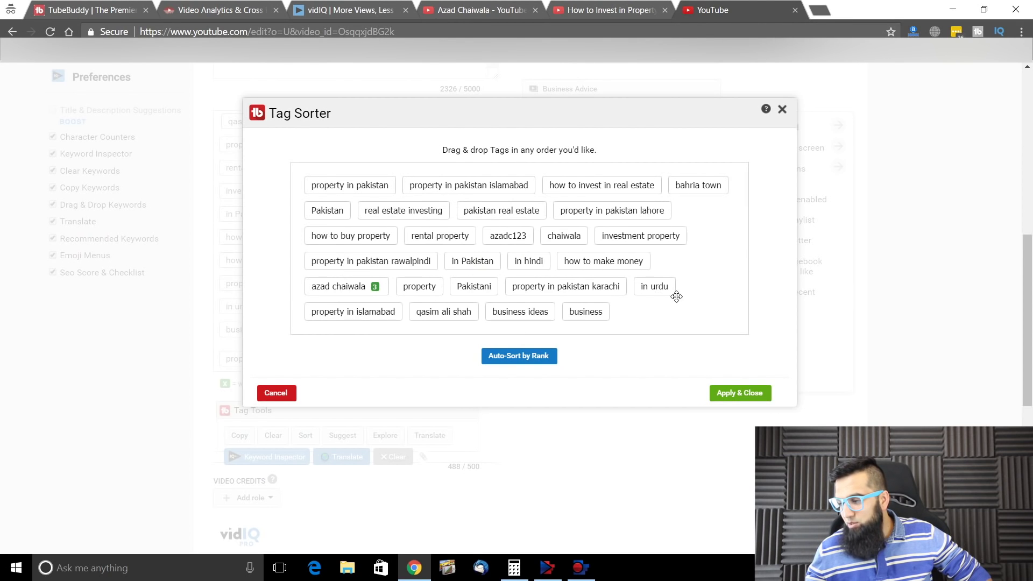
{"action": "left_click_drag", "start_coordinate": [520, 317], "coordinate": [534, 216]}
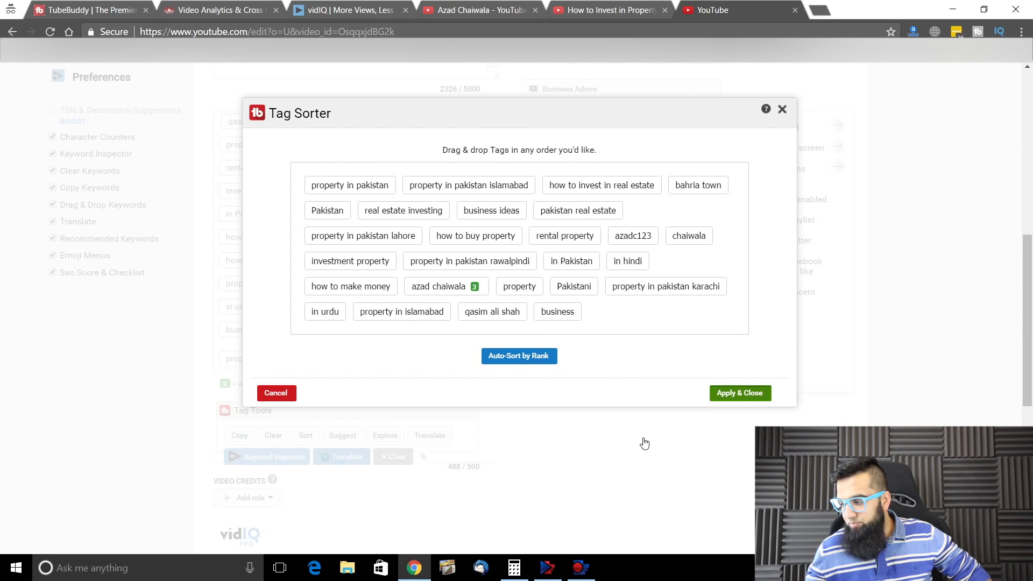
{"action": "left_click", "coordinate": [740, 392]}
- Once the sorted tags are re-added, launch Tag Explorer on 'property in pakistan'
{"action": "scroll", "coordinate": [401, 410], "scroll_direction": "down", "scroll_amount": 4}
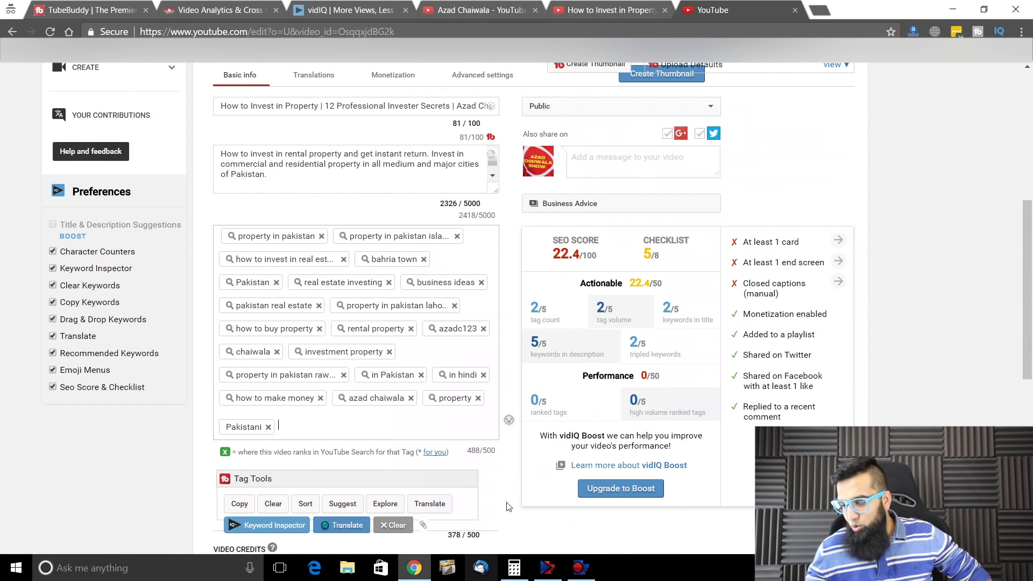
{"action": "scroll", "coordinate": [508, 506], "scroll_direction": "down", "scroll_amount": 2}
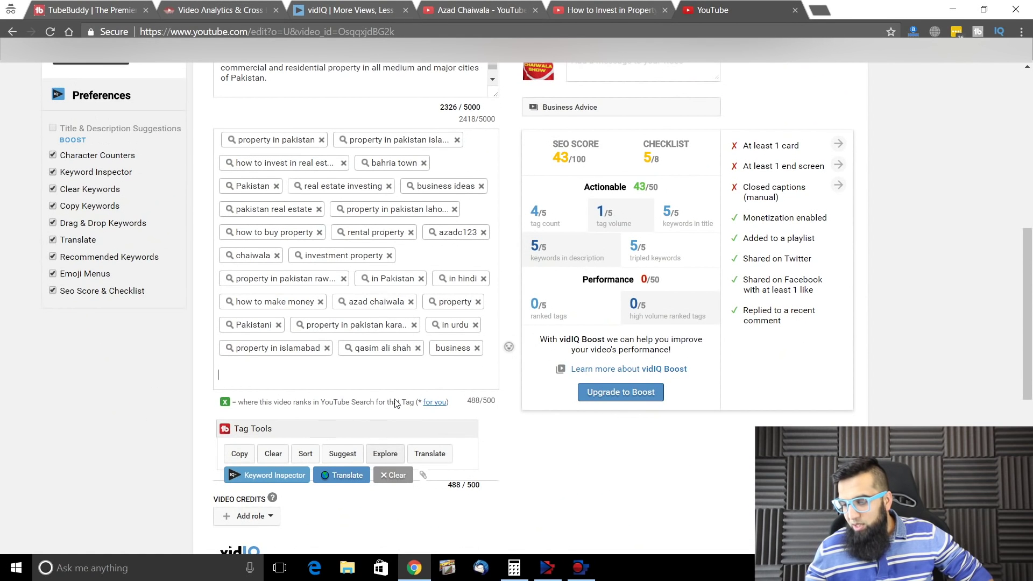
{"action": "left_click", "coordinate": [343, 480]}
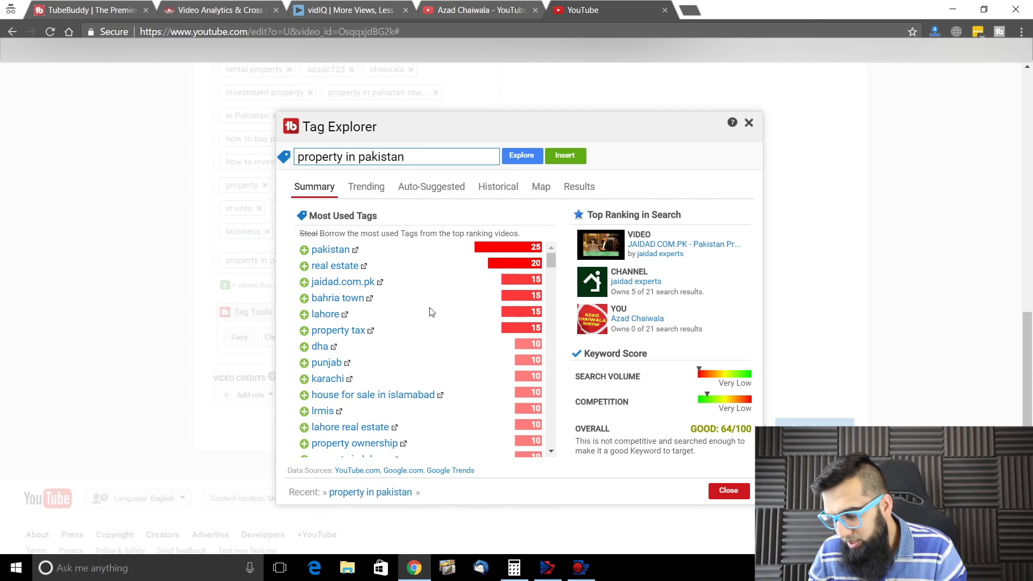
- Add the dha tag and review Trending, Auto-Suggested and Historical data for 'property in pakistan'
{"action": "triple_click", "coordinate": [304, 163]}
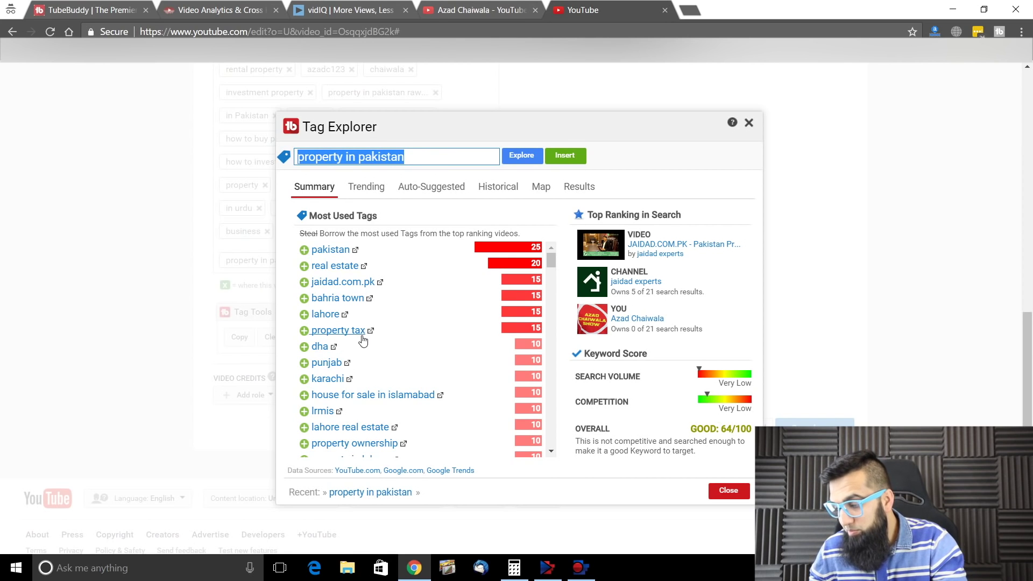
{"action": "left_click", "coordinate": [303, 347]}
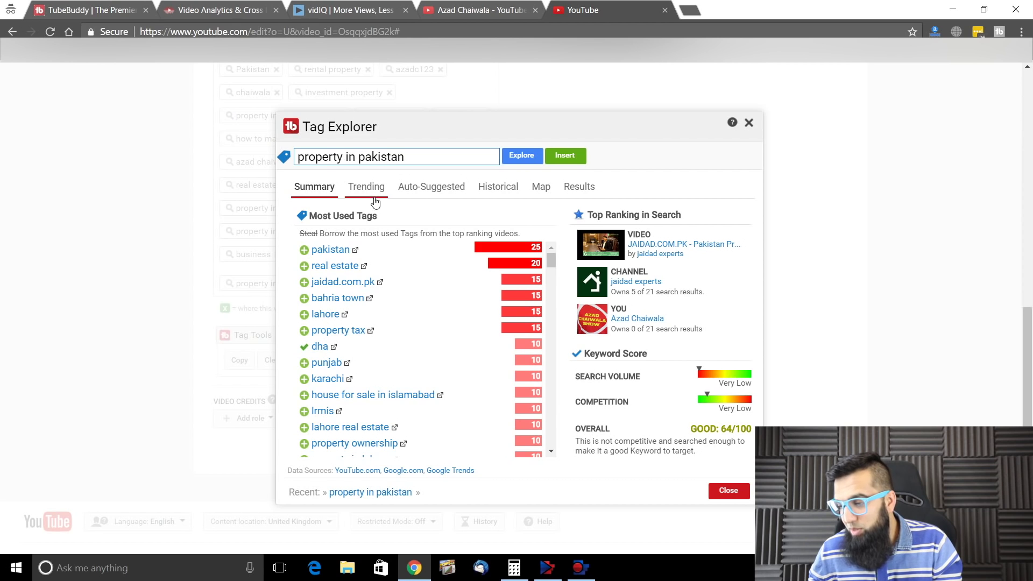
{"action": "left_click", "coordinate": [365, 186]}
{"action": "left_click", "coordinate": [452, 200]}
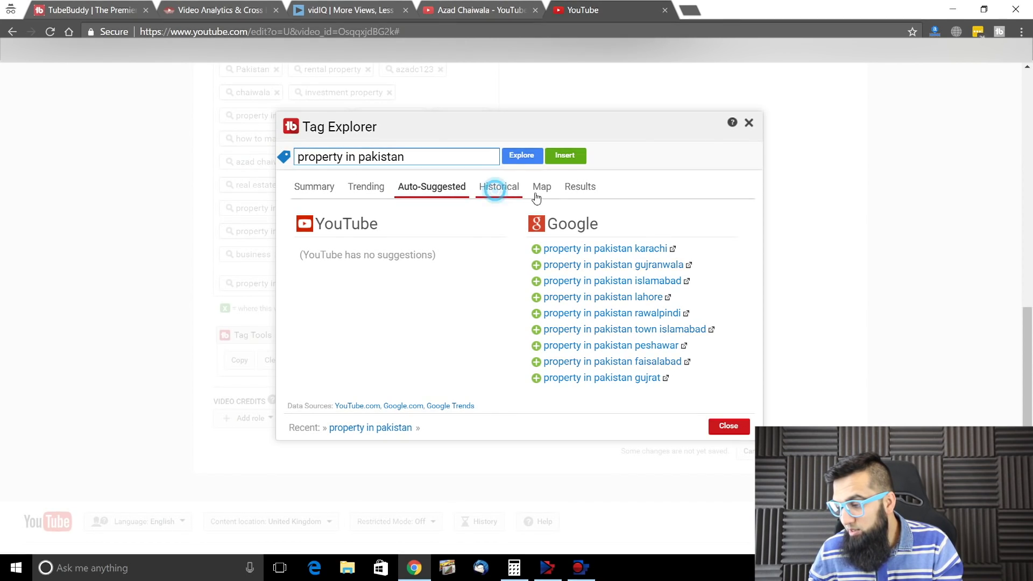
{"action": "left_click", "coordinate": [497, 188]}
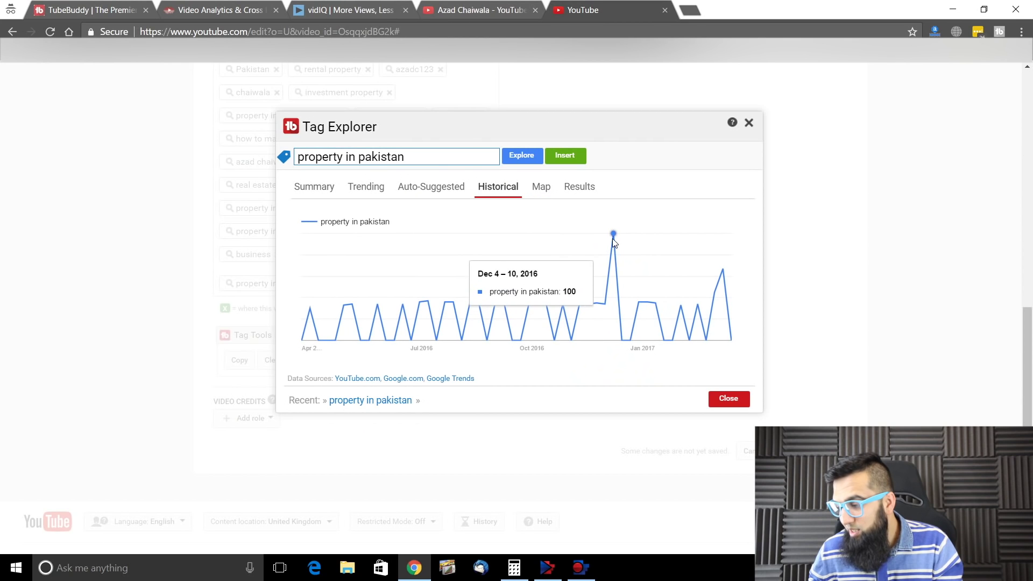
- Check the Map and Summary views, then replace the search term with 'chaiwala'
{"action": "left_click", "coordinate": [540, 189]}
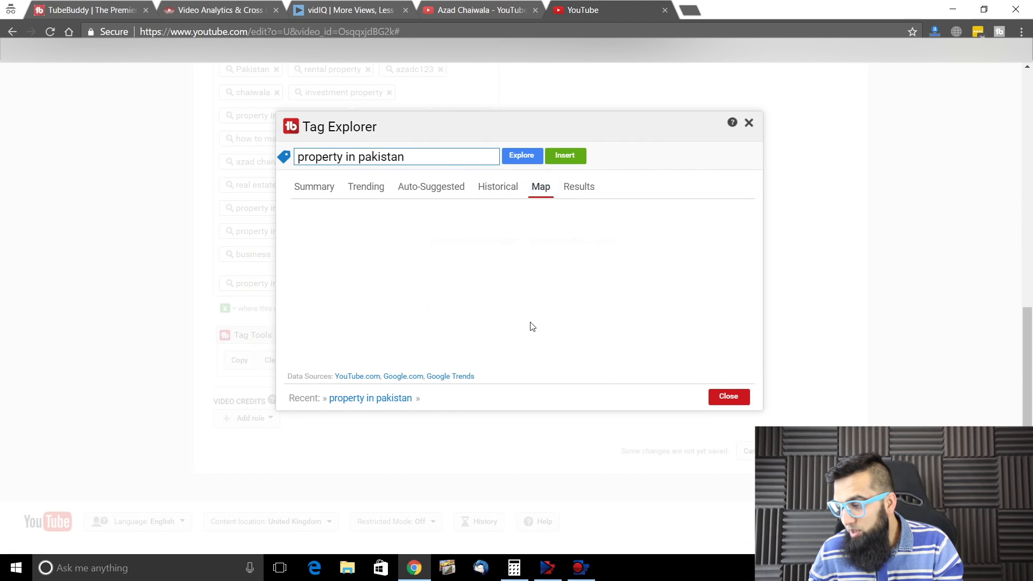
{"action": "left_click", "coordinate": [317, 189]}
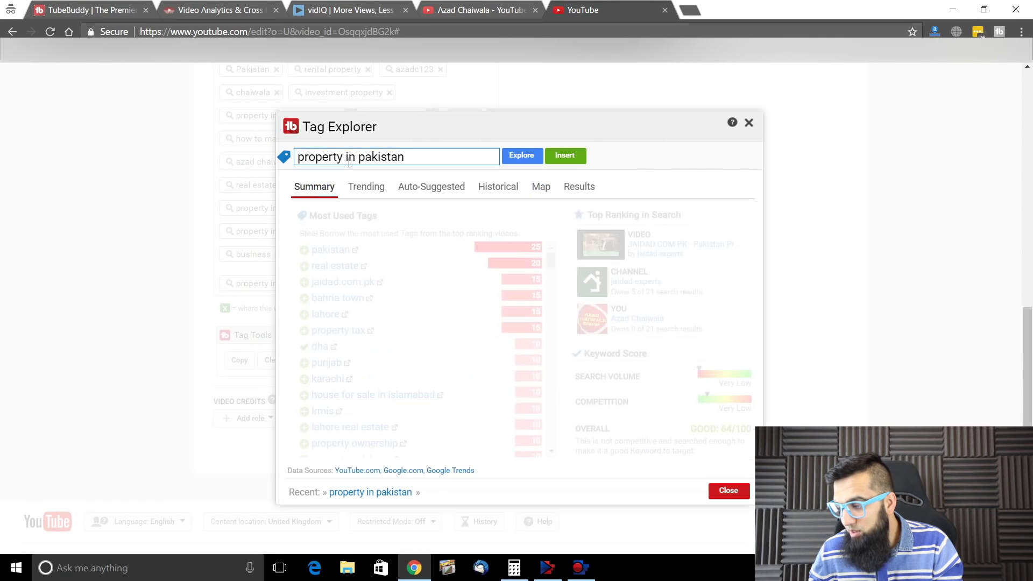
{"action": "left_click_drag", "start_coordinate": [428, 162], "coordinate": [213, 160]}
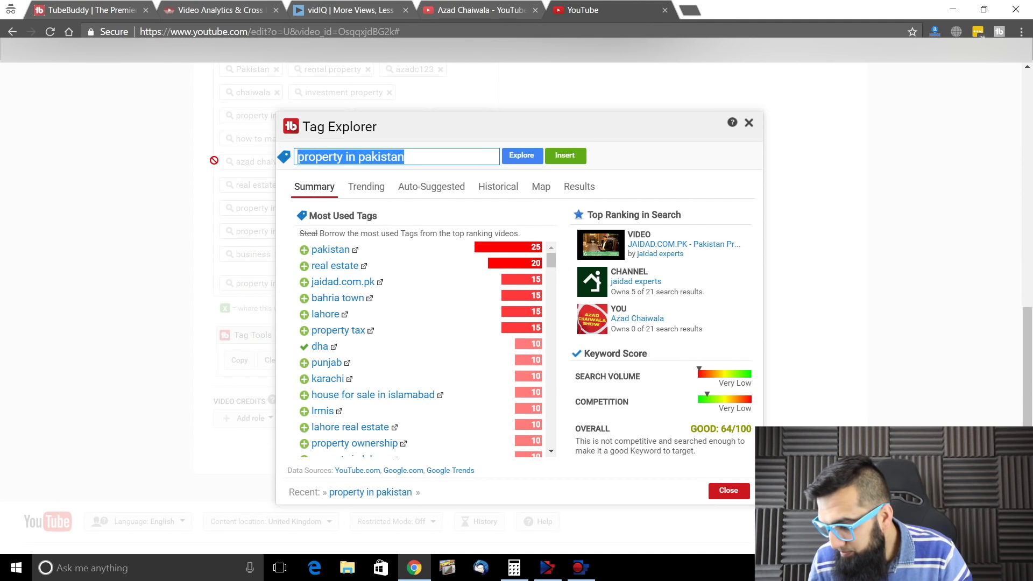
{"action": "type", "text": "chaiwala"}
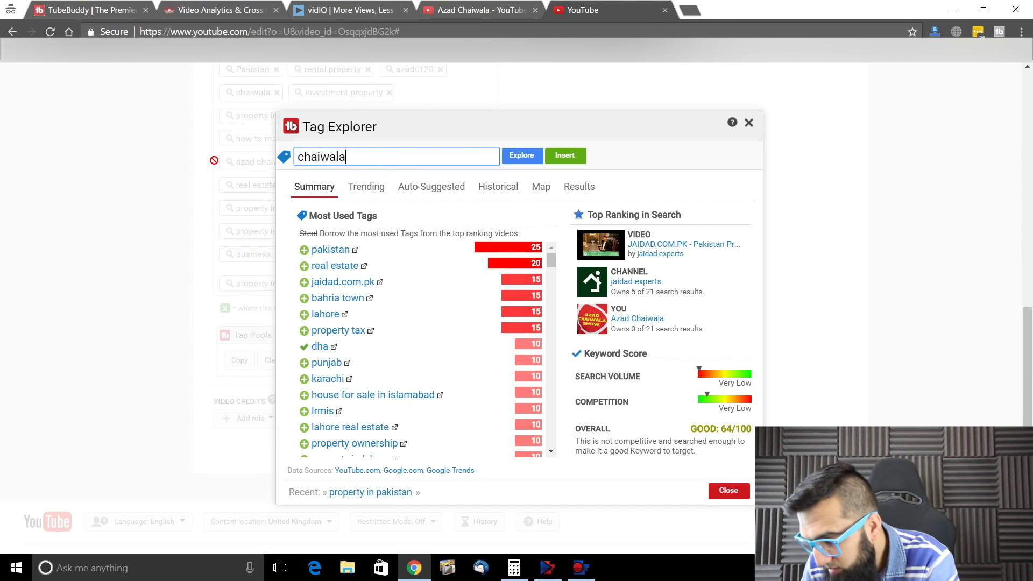
- Search 'chaiwala' and add its tags 'chai wala' and 'arshad khan' to the video
{"action": "left_click", "coordinate": [514, 162]}
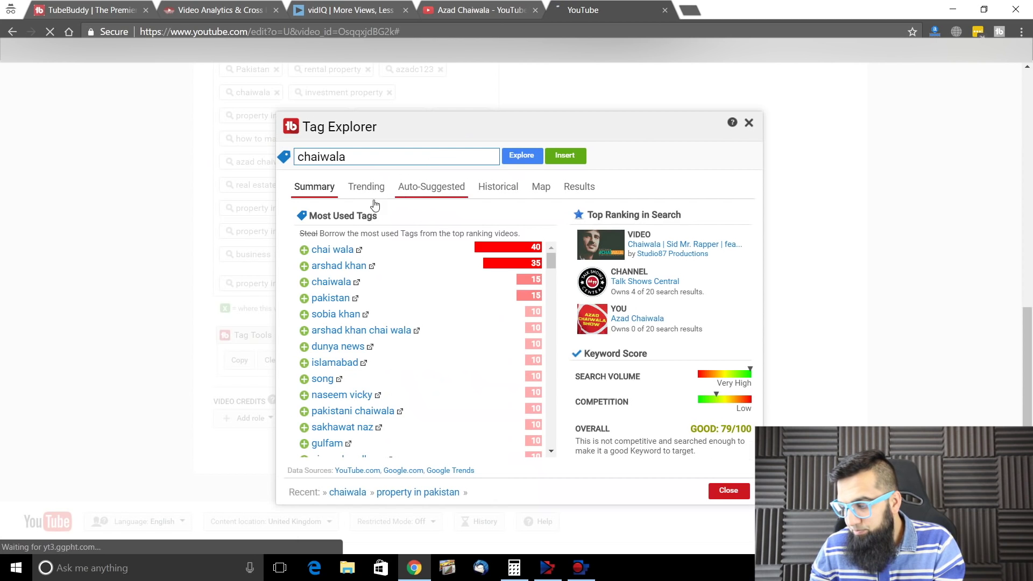
{"action": "left_click", "coordinate": [304, 250]}
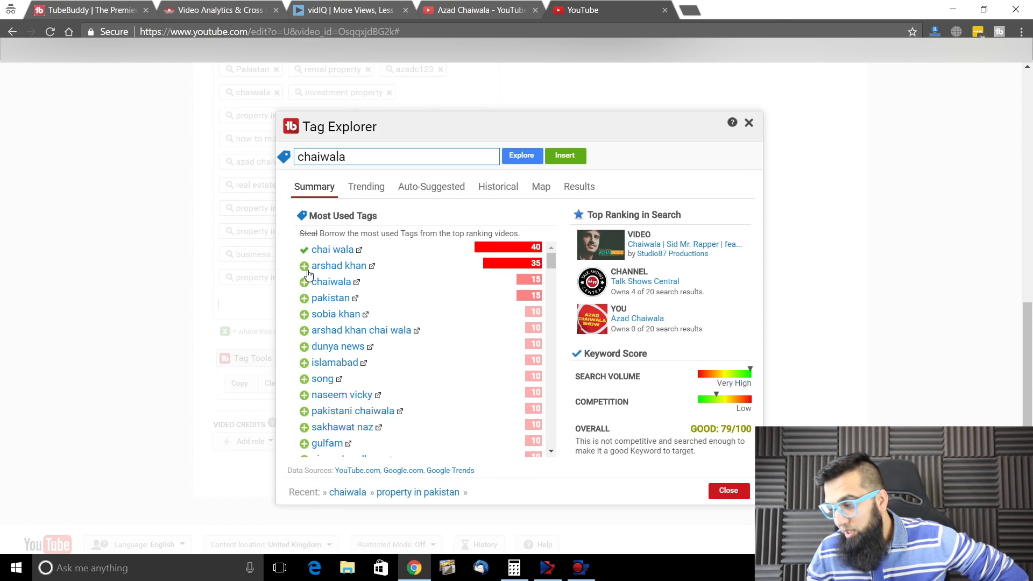
{"action": "left_click", "coordinate": [304, 267]}
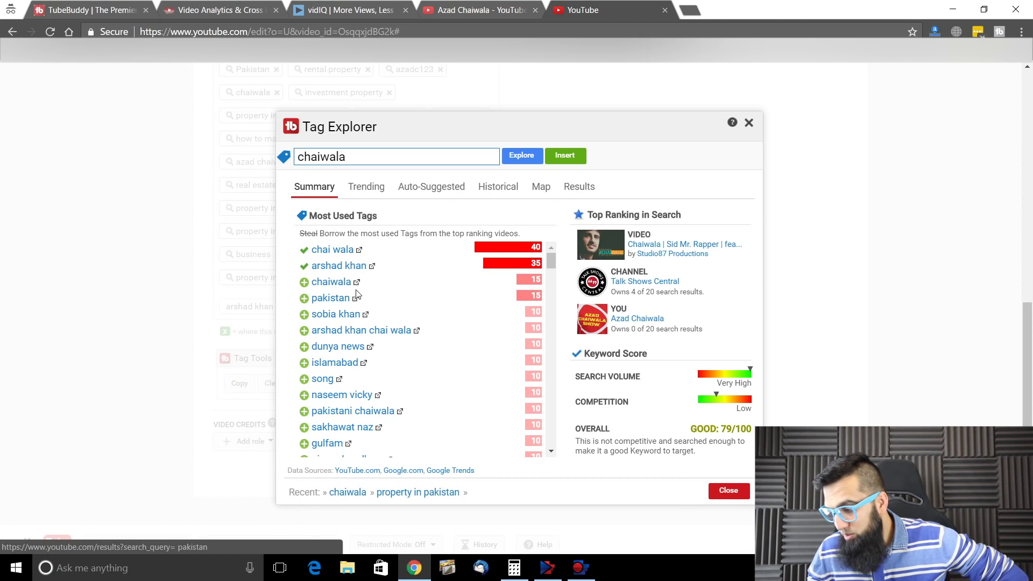
- Review the Trending and Auto-Suggested searches for 'chaiwala'
{"action": "left_click", "coordinate": [360, 187]}
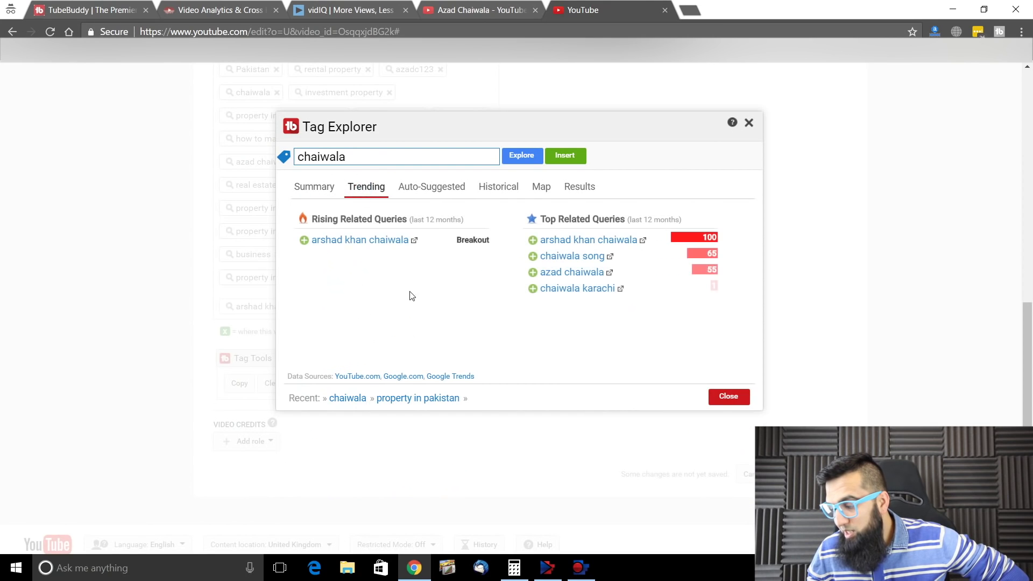
{"action": "left_click", "coordinate": [486, 239]}
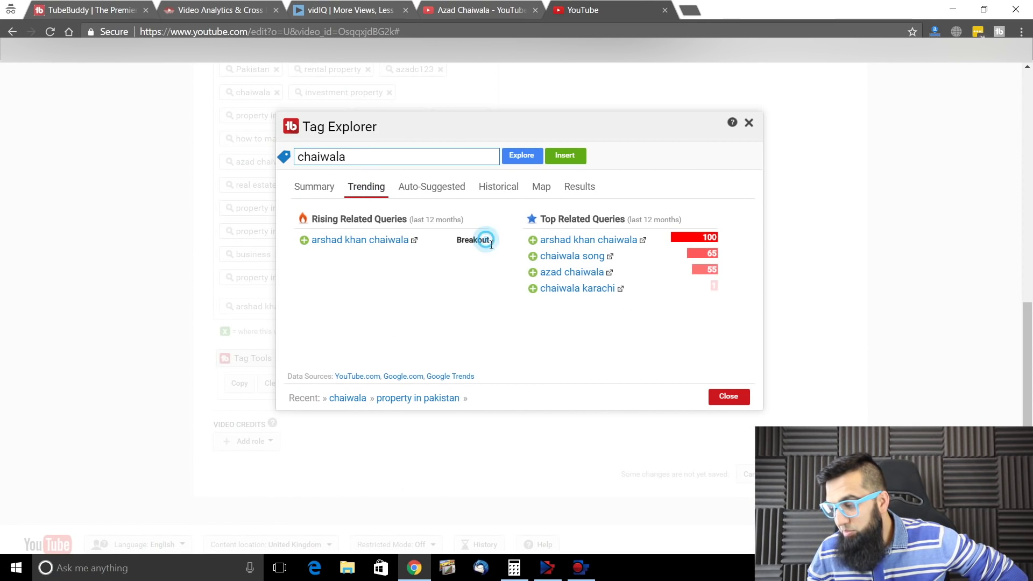
{"action": "left_click", "coordinate": [455, 238]}
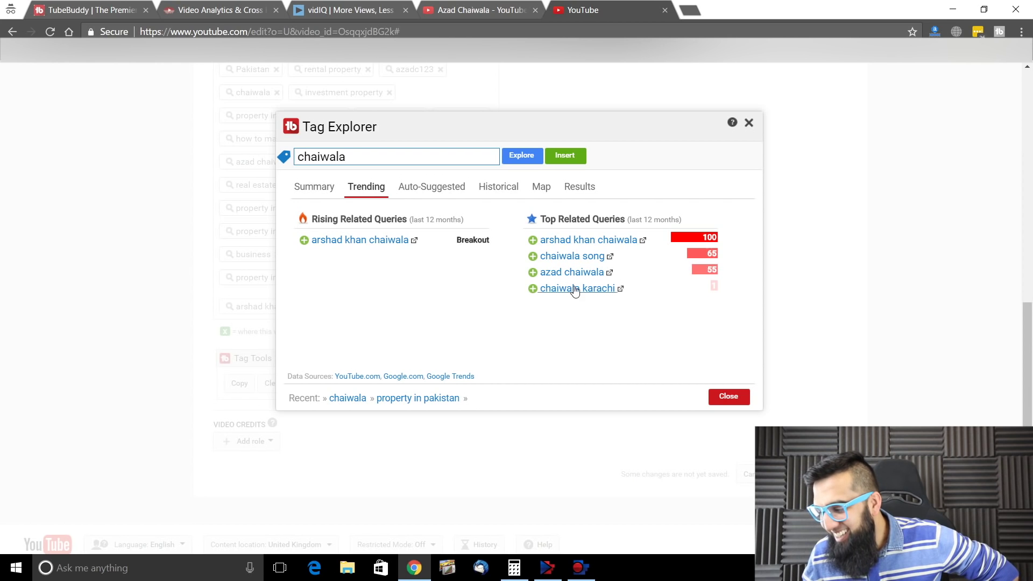
{"action": "left_click", "coordinate": [451, 192]}
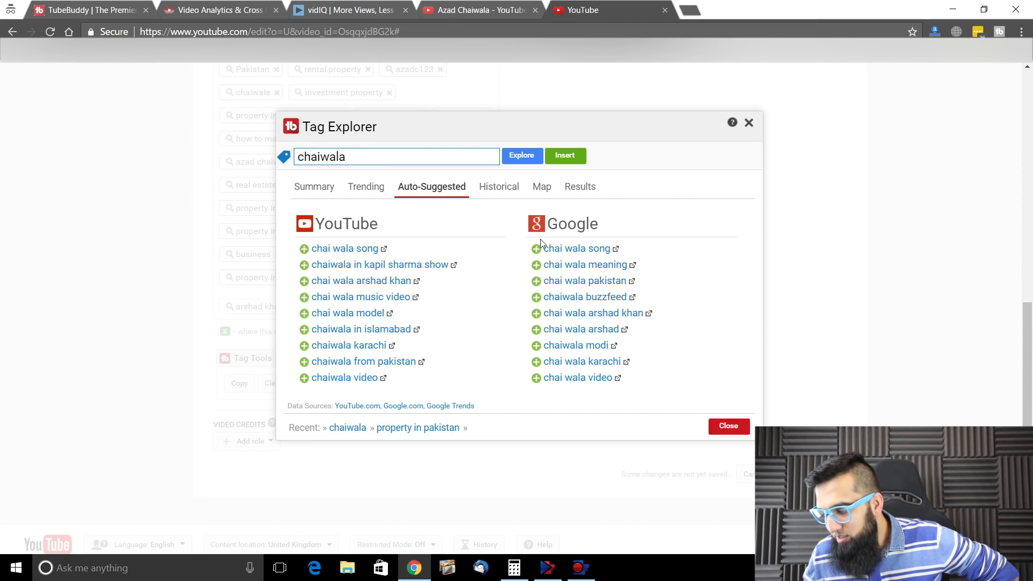
- Check chaiwala's Historical, Map and Results tabs, then close Tag Explorer (tags now 518/500)
{"action": "left_click", "coordinate": [499, 187]}
{"action": "mouse_move", "coordinate": [556, 239]}
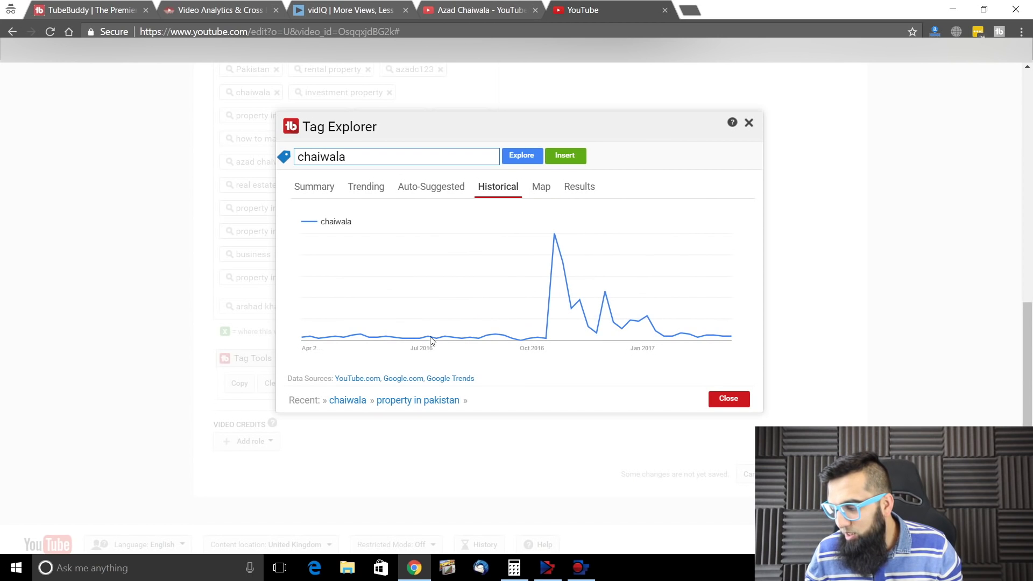
{"action": "left_click", "coordinate": [540, 187]}
{"action": "left_click", "coordinate": [580, 188]}
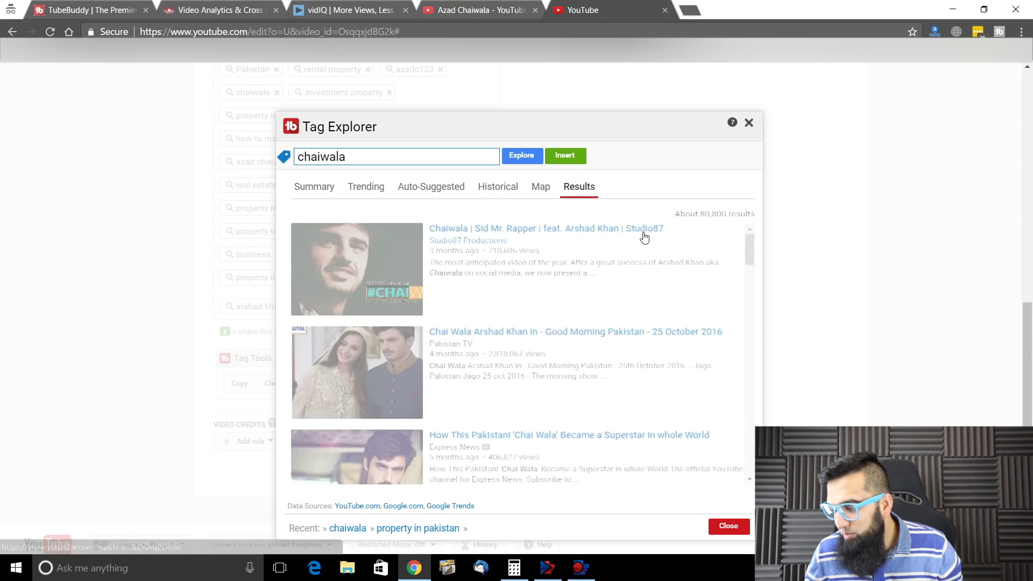
{"action": "scroll", "coordinate": [581, 376], "scroll_direction": "down", "scroll_amount": 5}
{"action": "scroll", "coordinate": [577, 380], "scroll_direction": "down", "scroll_amount": 10}
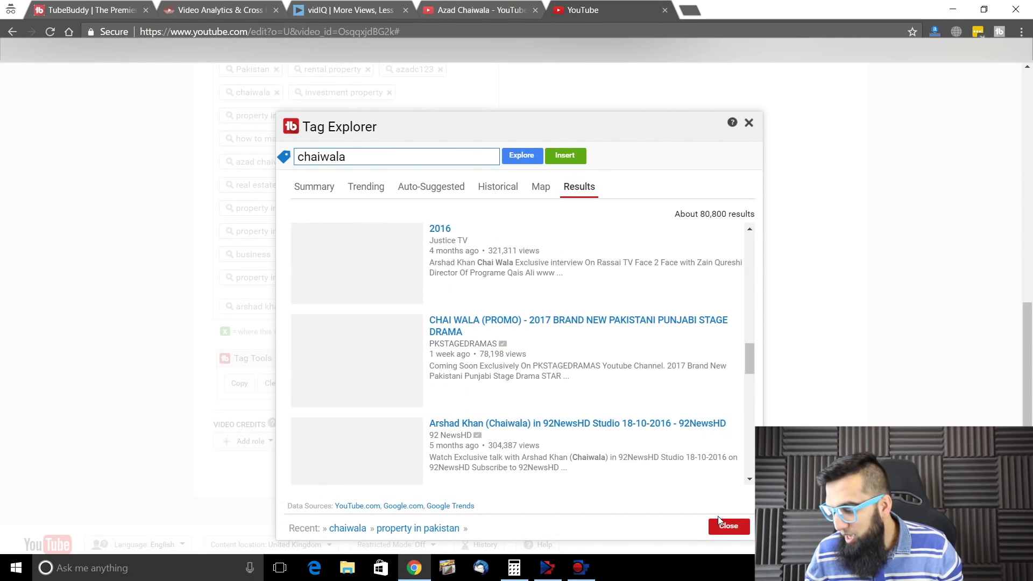
{"action": "left_click", "coordinate": [728, 527]}
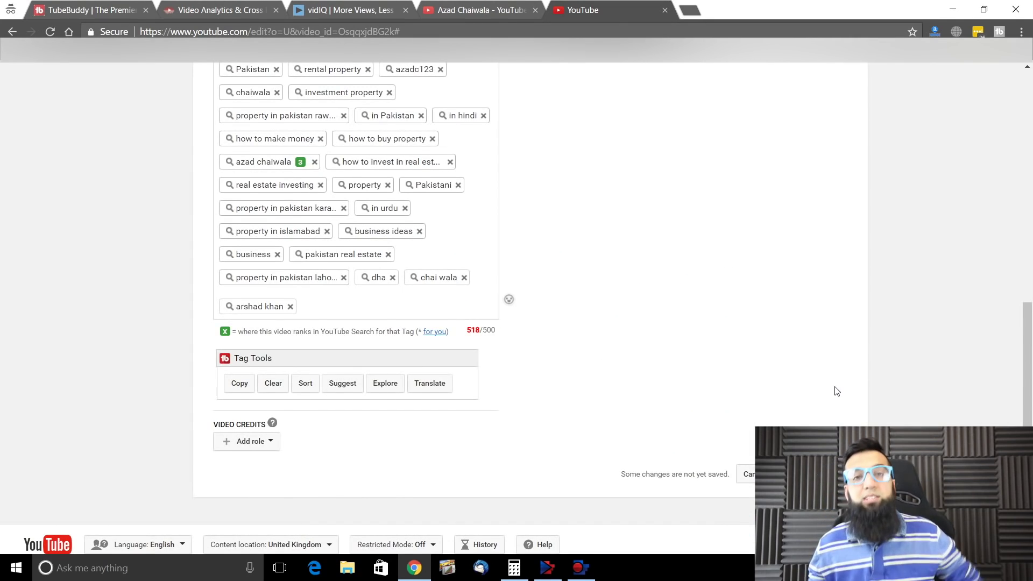